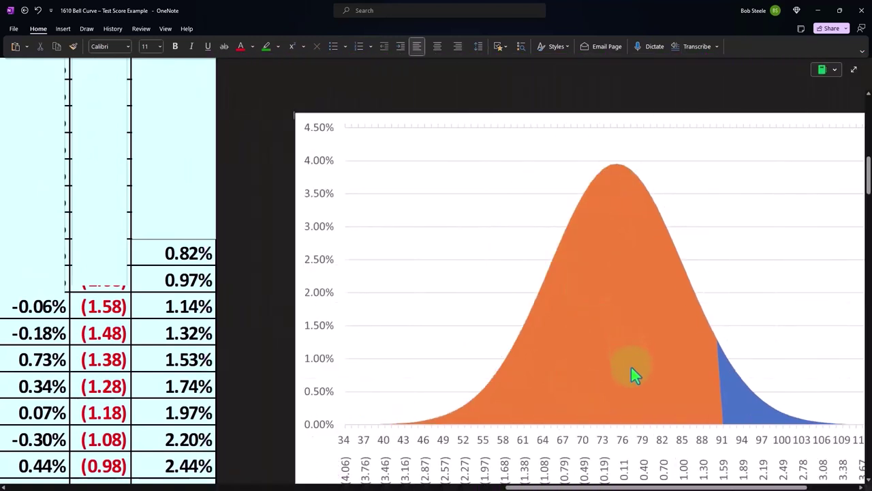
Drag the covering image's edge down to reveal the Actual Frequency heading on the third column.
{"action": "scroll", "coordinate": [631, 365], "scroll_direction": "up", "scroll_amount": 2}
{"action": "scroll", "coordinate": [631, 368], "scroll_direction": "up", "scroll_amount": 4}
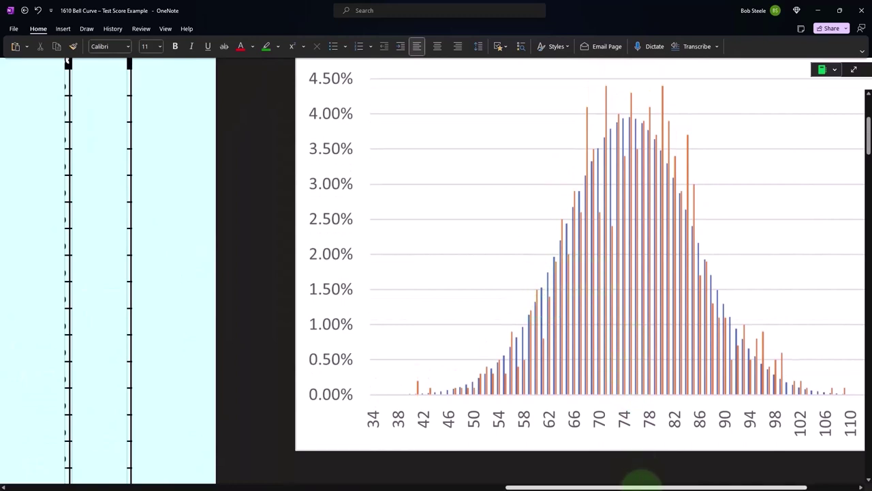
{"action": "left_click_drag", "start_coordinate": [643, 487], "coordinate": [693, 487]}
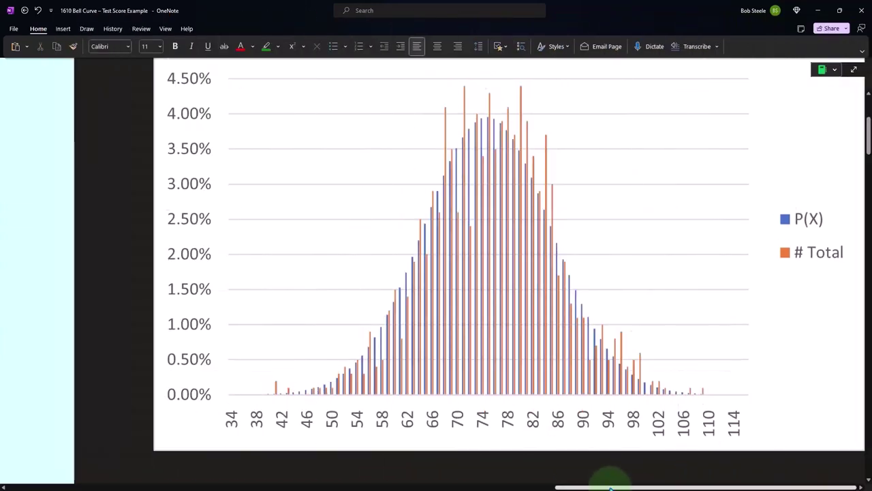
{"action": "left_click_drag", "start_coordinate": [611, 488], "coordinate": [402, 487]}
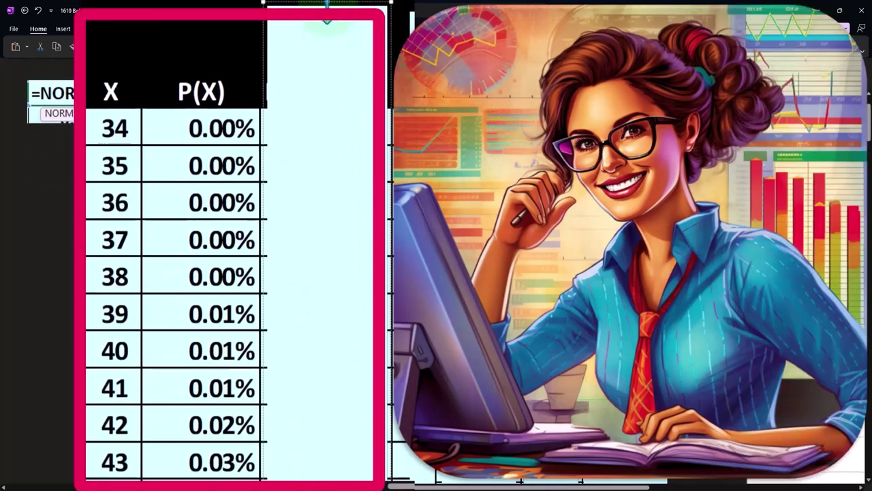
{"action": "left_click_drag", "start_coordinate": [337, 80], "coordinate": [342, 118]}
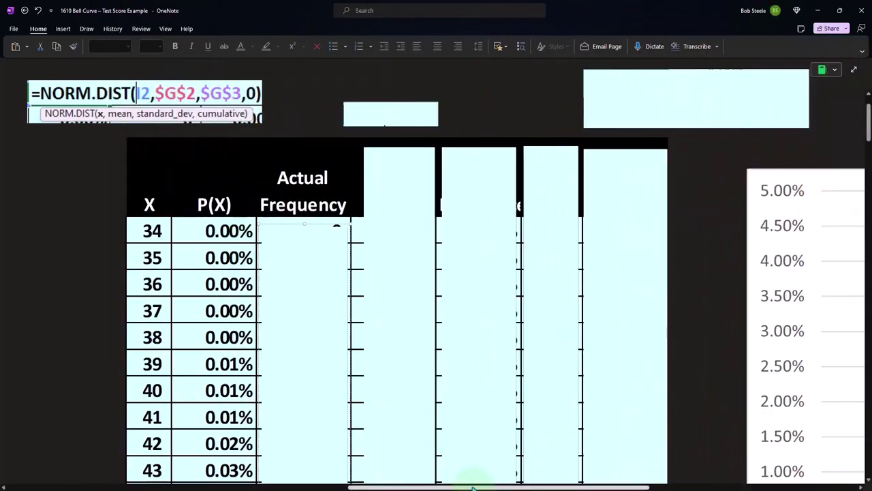
Scroll sideways to the Random Data table: mean 74.92, standard deviation 10.09, median 75.10.
{"action": "left_click_drag", "start_coordinate": [473, 487], "coordinate": [204, 485]}
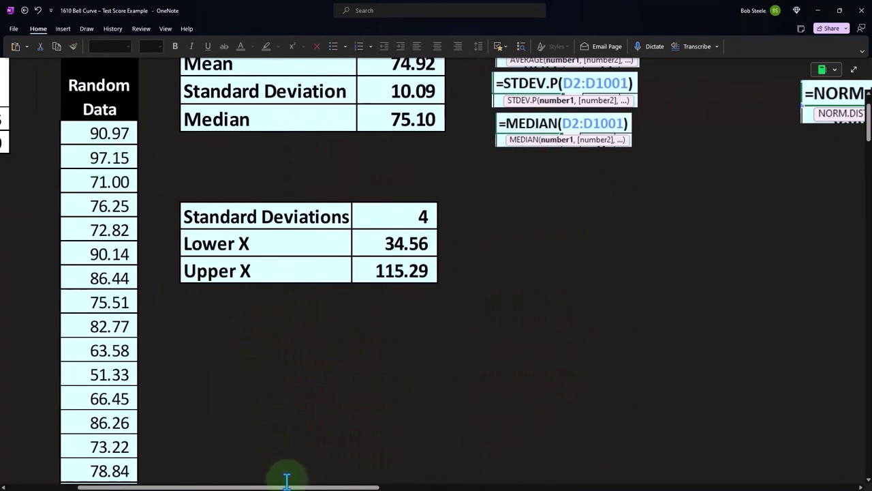
{"action": "left_click_drag", "start_coordinate": [288, 485], "coordinate": [490, 477]}
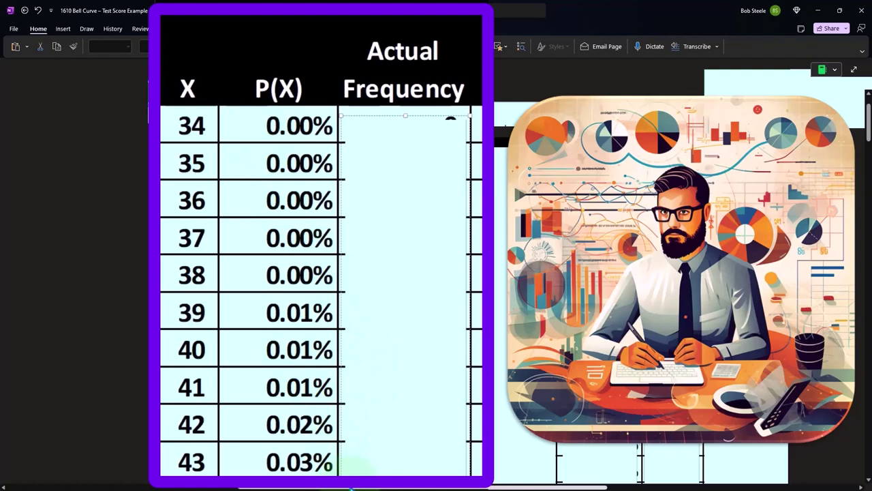
{"action": "left_click_drag", "start_coordinate": [350, 487], "coordinate": [160, 479]}
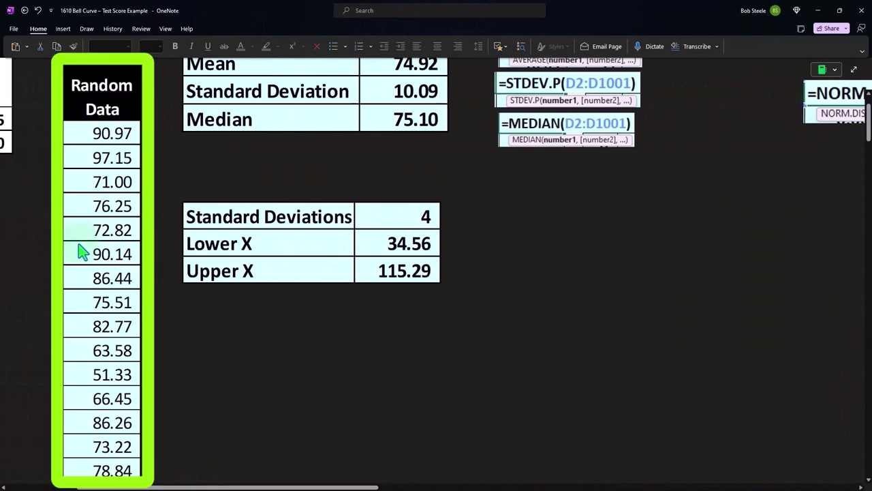
{"action": "left_click_drag", "start_coordinate": [249, 479], "coordinate": [480, 481]}
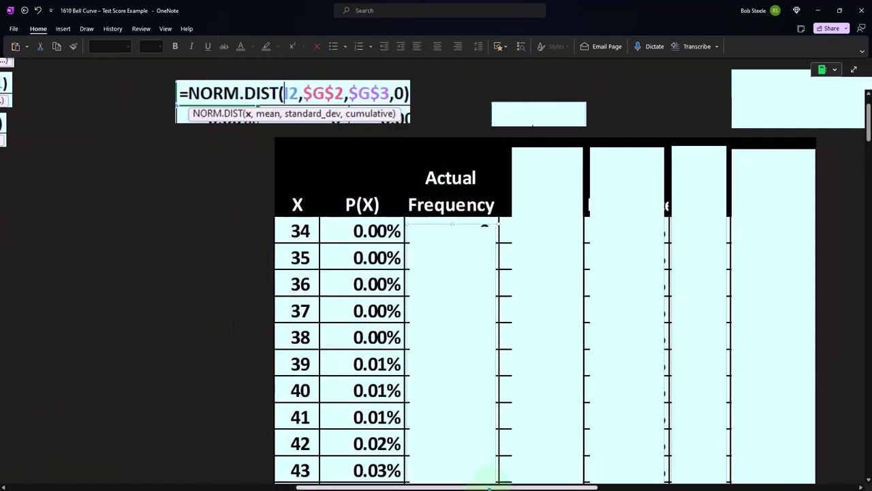
{"action": "left_click_drag", "start_coordinate": [487, 487], "coordinate": [274, 486]}
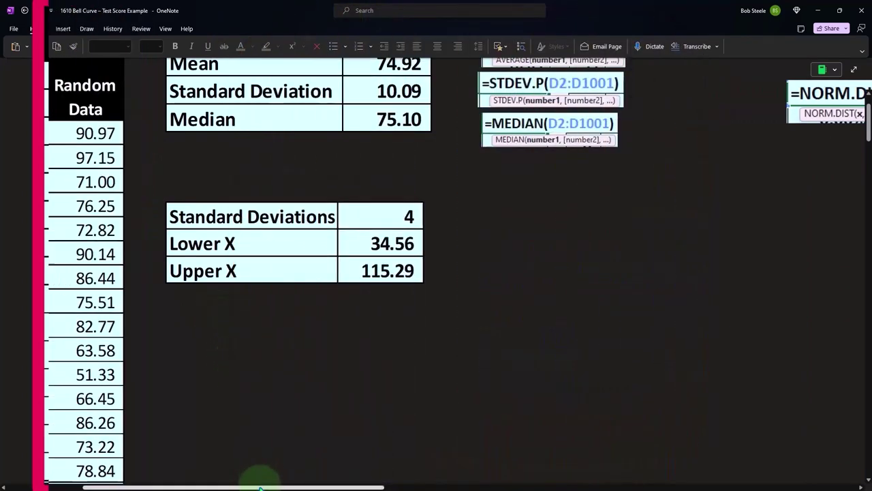
{"action": "left_click_drag", "start_coordinate": [260, 488], "coordinate": [514, 488]}
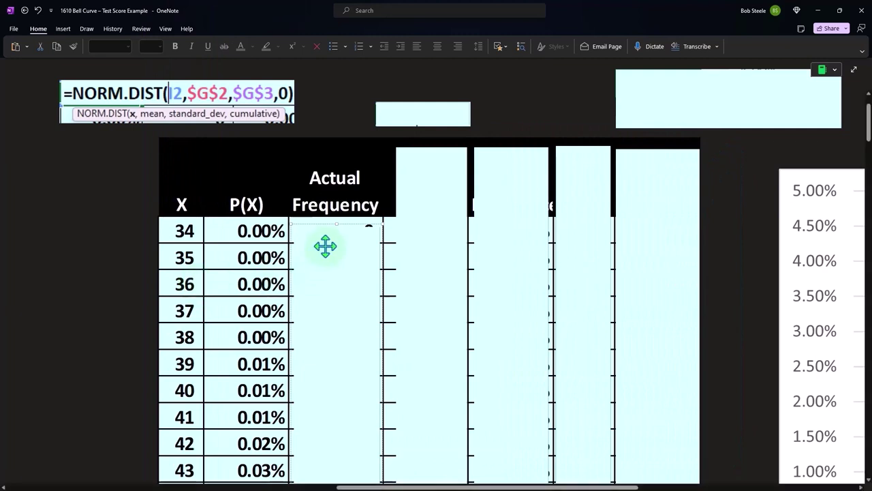
{"action": "scroll", "coordinate": [327, 225], "scroll_direction": "up", "scroll_amount": 3}
{"action": "left_click", "coordinate": [400, 102]}
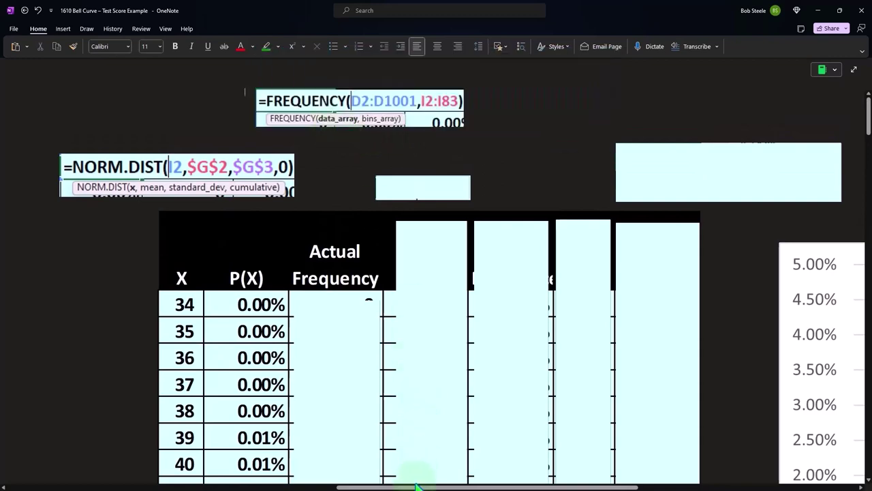
{"action": "left_click_drag", "start_coordinate": [417, 485], "coordinate": [102, 485]}
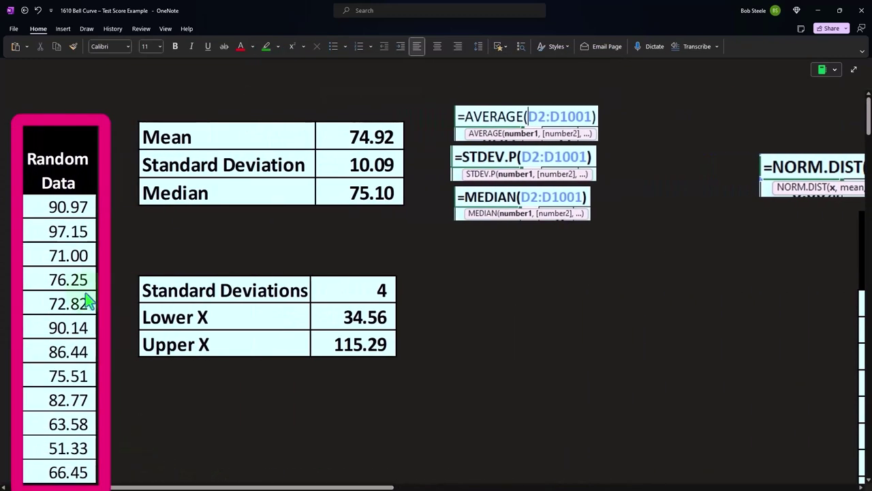
{"action": "left_click_drag", "start_coordinate": [215, 486], "coordinate": [420, 485]}
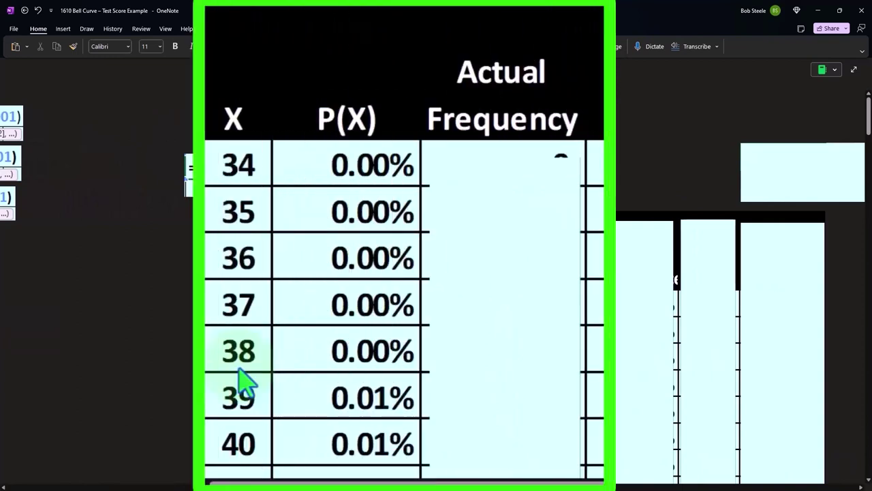
Uncover the Actual Frequency counts from score 34 downward, down to the 100% / 1,000 Total row.
{"action": "left_click", "coordinate": [523, 273]}
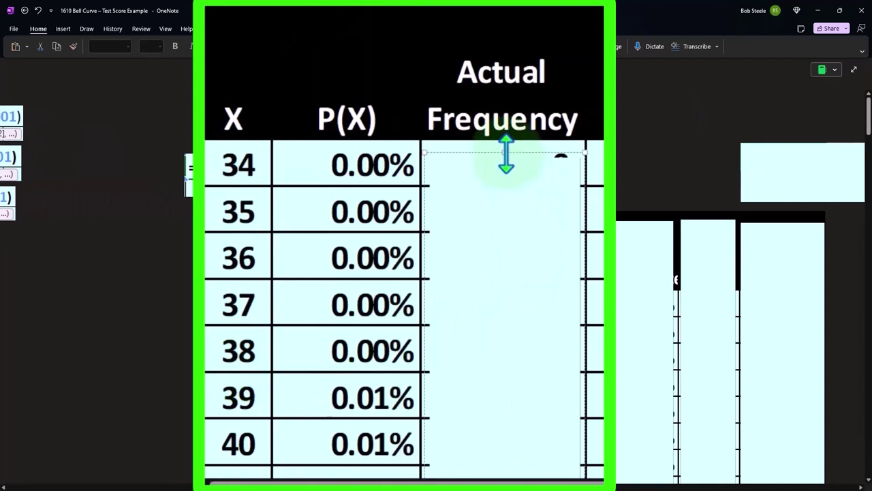
{"action": "left_click_drag", "start_coordinate": [506, 155], "coordinate": [498, 228]}
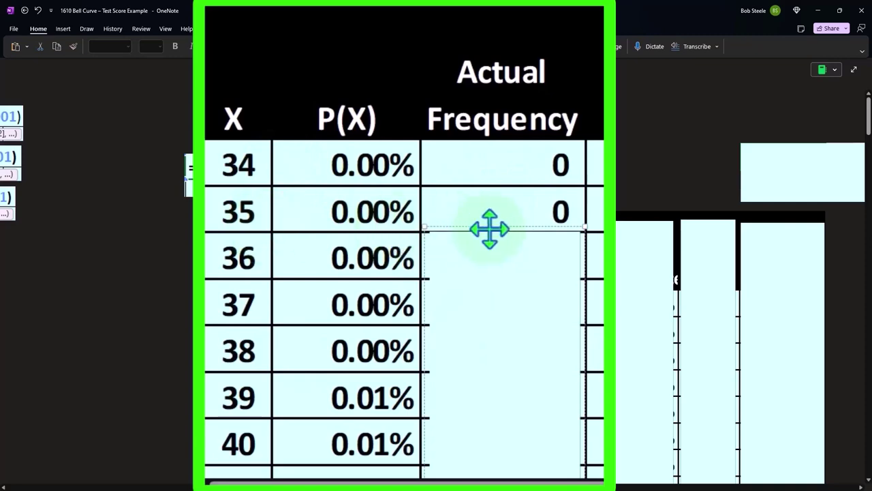
{"action": "left_click_drag", "start_coordinate": [501, 229], "coordinate": [517, 370]}
{"action": "scroll", "coordinate": [515, 361], "scroll_direction": "down", "scroll_amount": 5}
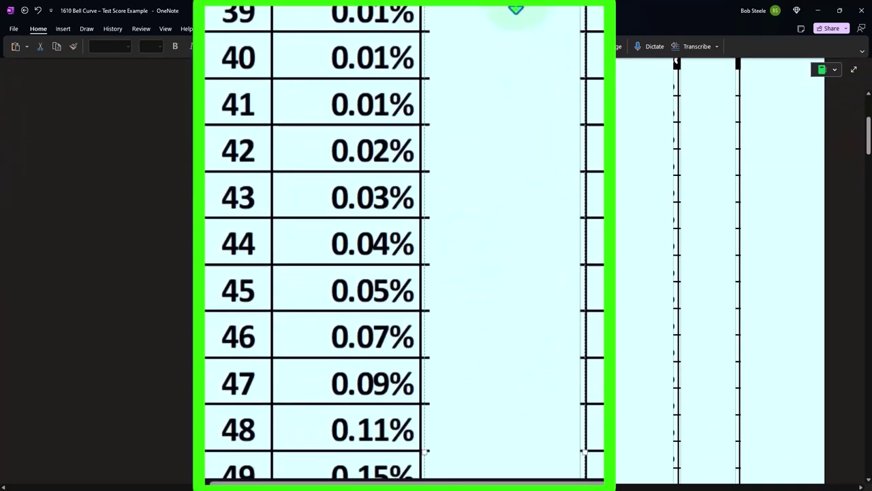
{"action": "left_click_drag", "start_coordinate": [516, 6], "coordinate": [515, 123]}
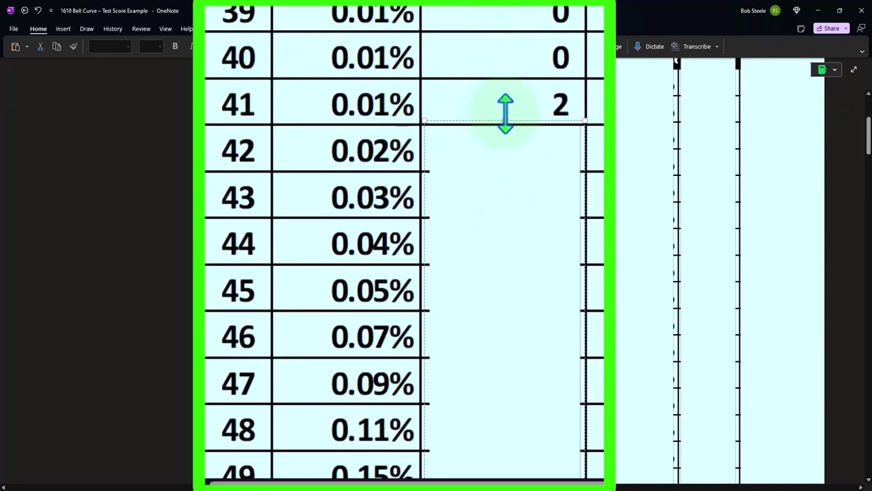
{"action": "left_click_drag", "start_coordinate": [504, 121], "coordinate": [519, 330]}
{"action": "scroll", "coordinate": [545, 112], "scroll_direction": "down", "scroll_amount": 3}
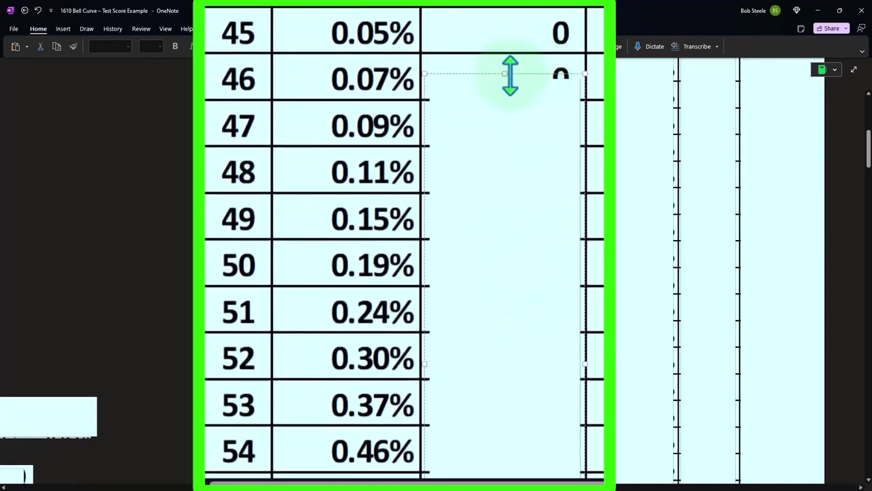
{"action": "left_click_drag", "start_coordinate": [510, 74], "coordinate": [520, 298]}
{"action": "scroll", "coordinate": [522, 298], "scroll_direction": "down", "scroll_amount": 5}
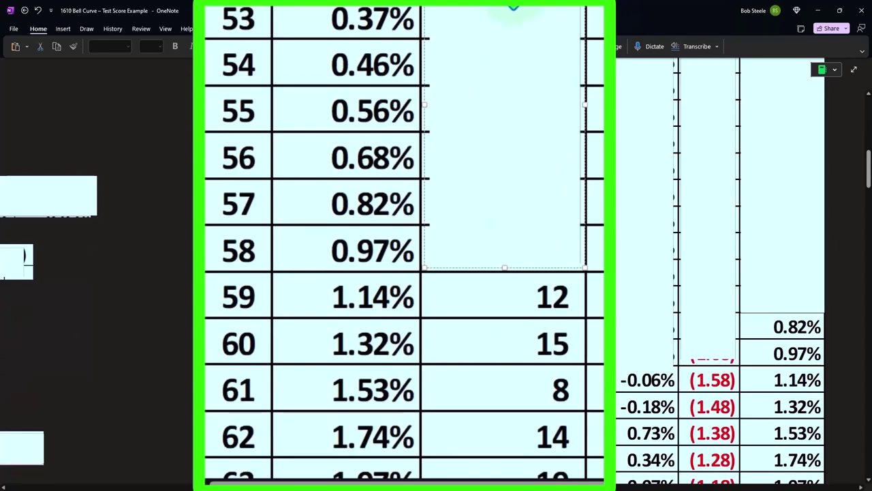
{"action": "scroll", "coordinate": [521, 27], "scroll_direction": "down", "scroll_amount": 15}
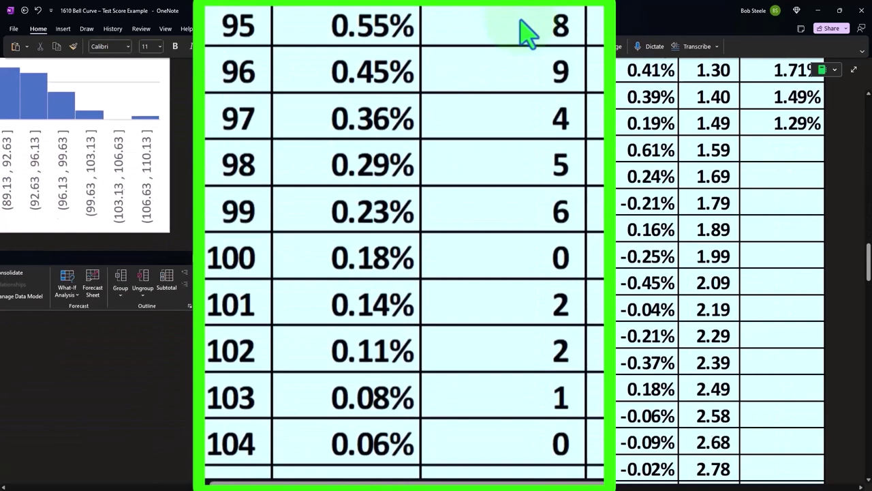
{"action": "scroll", "coordinate": [528, 31], "scroll_direction": "down", "scroll_amount": 5}
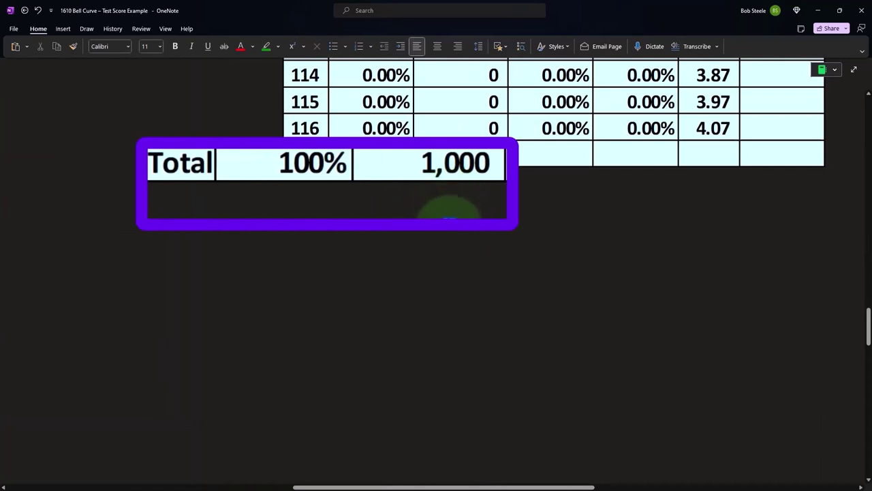
Scroll back up the table and place the Calculator, showing 115.28, beside rows 93 to 98.
{"action": "left_click_drag", "start_coordinate": [447, 487], "coordinate": [221, 479]}
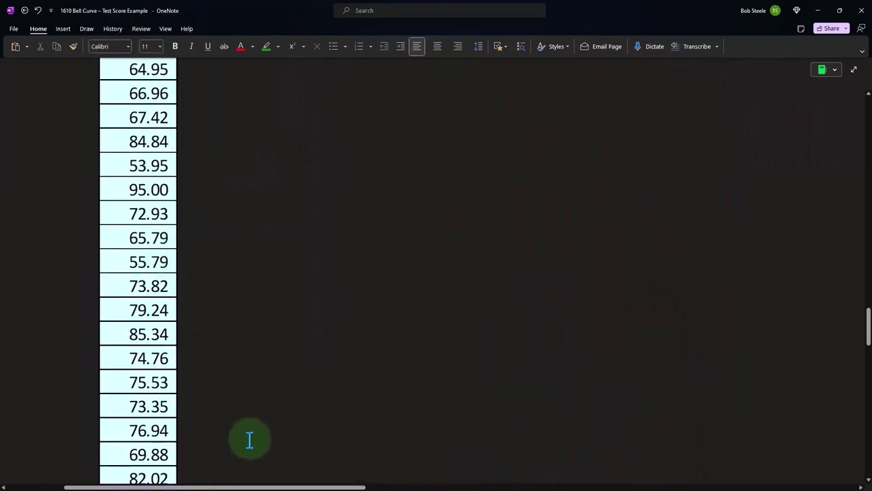
{"action": "left_click_drag", "start_coordinate": [263, 486], "coordinate": [484, 485]}
{"action": "scroll", "coordinate": [485, 384], "scroll_direction": "up", "scroll_amount": 5}
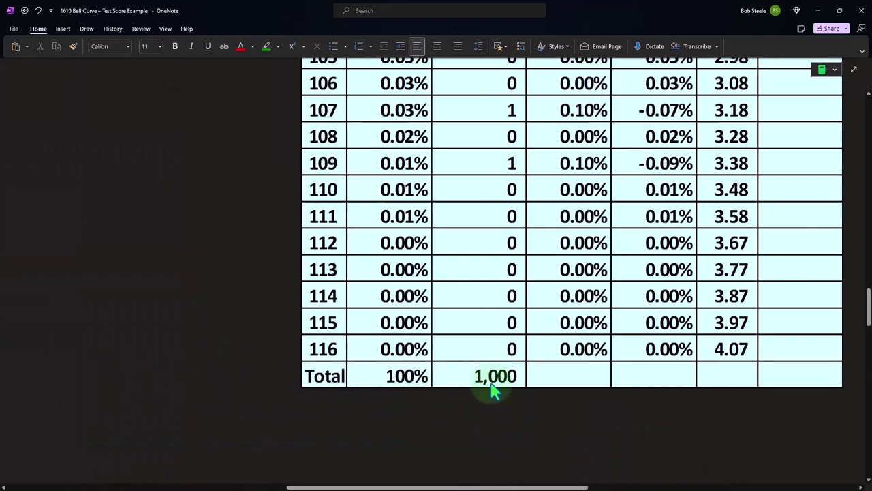
{"action": "scroll", "coordinate": [492, 390], "scroll_direction": "up", "scroll_amount": 8}
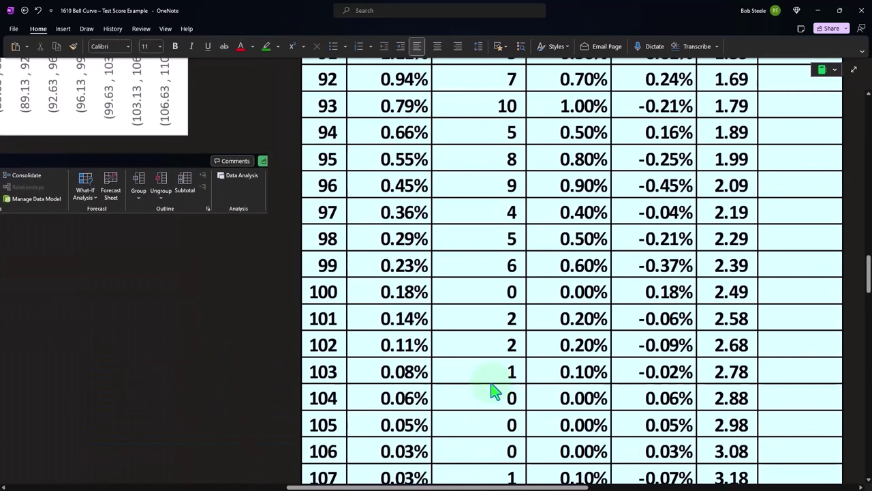
{"action": "scroll", "coordinate": [492, 392], "scroll_direction": "up", "scroll_amount": 2}
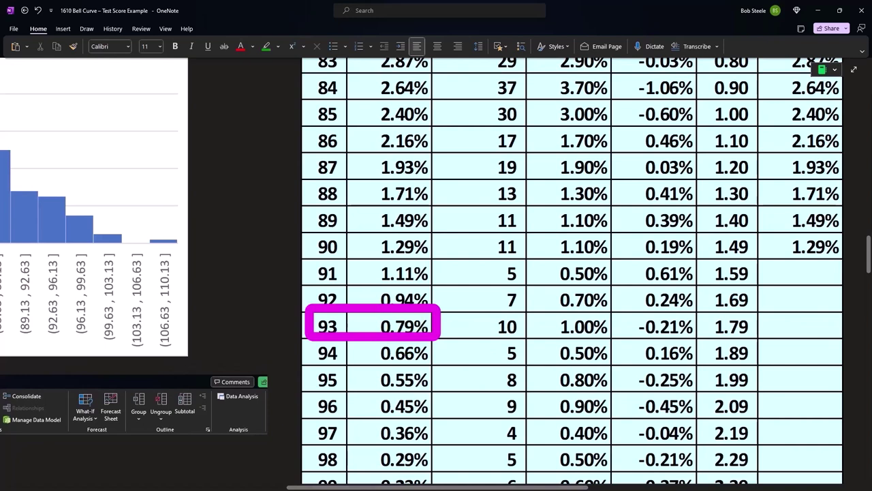
{"action": "left_click_drag", "start_coordinate": [867, 279], "coordinate": [563, 348]}
Calculate 0.0079 × 1000 = 7.9, the expected count for score 93.
{"action": "left_click", "coordinate": [528, 402]}
{"action": "type", "text": "1000"}
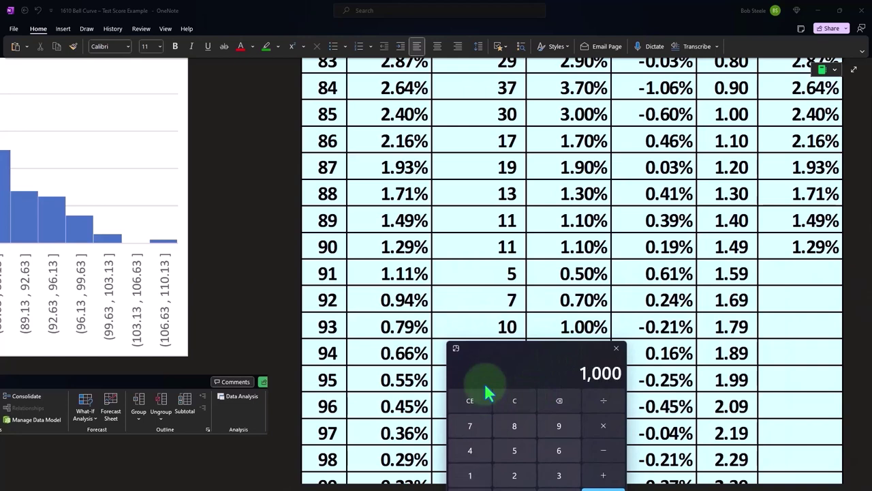
{"action": "type", "text": "0.79"}
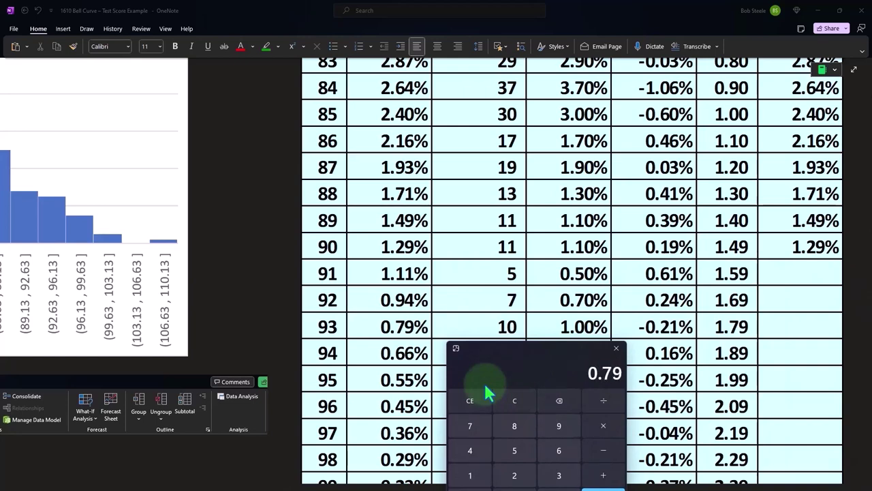
{"action": "key", "text": "Return"}
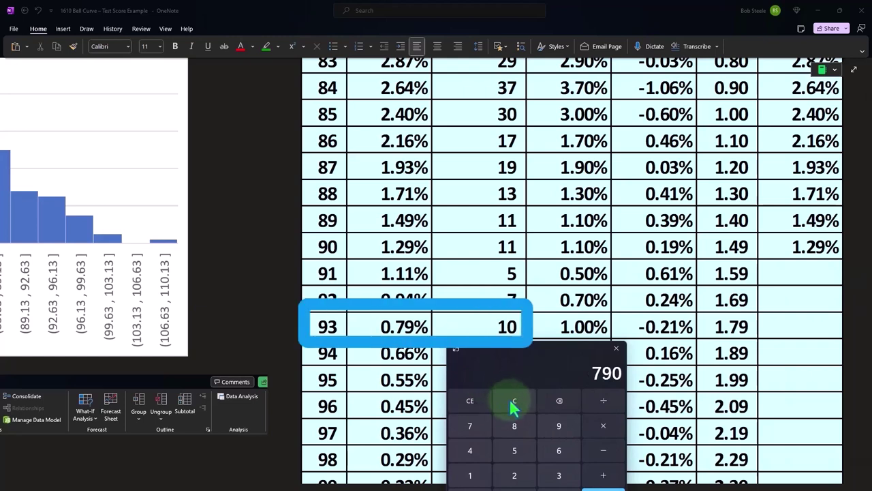
{"action": "left_click", "coordinate": [511, 400]}
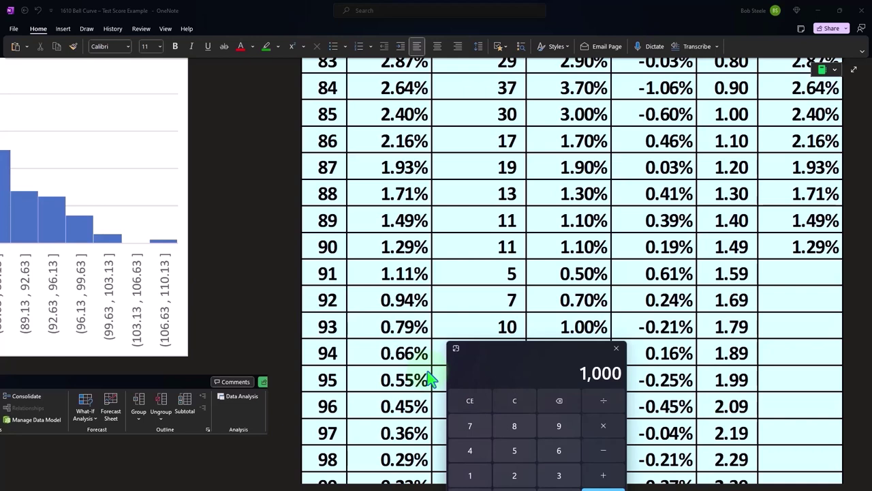
{"action": "type", "text": "0.0079"}
{"action": "key", "text": "Return"}
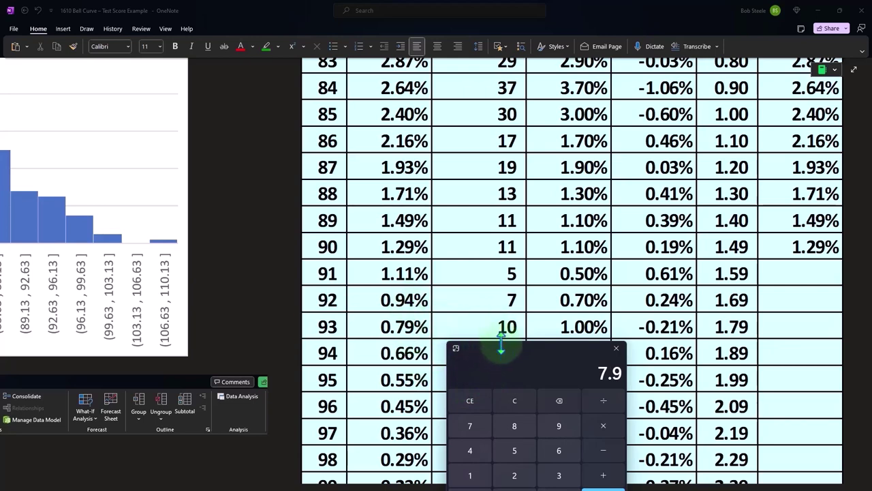
Move the calculator over the table and compute 14 ÷ 1000 = 0.014, matching 1.40%.
{"action": "scroll", "coordinate": [597, 334], "scroll_direction": "up", "scroll_amount": 10}
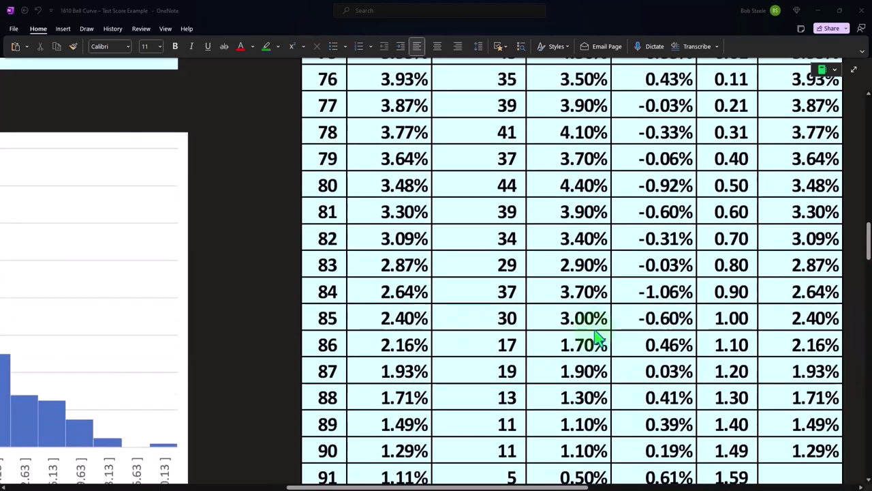
{"action": "scroll", "coordinate": [597, 334], "scroll_direction": "up", "scroll_amount": 7}
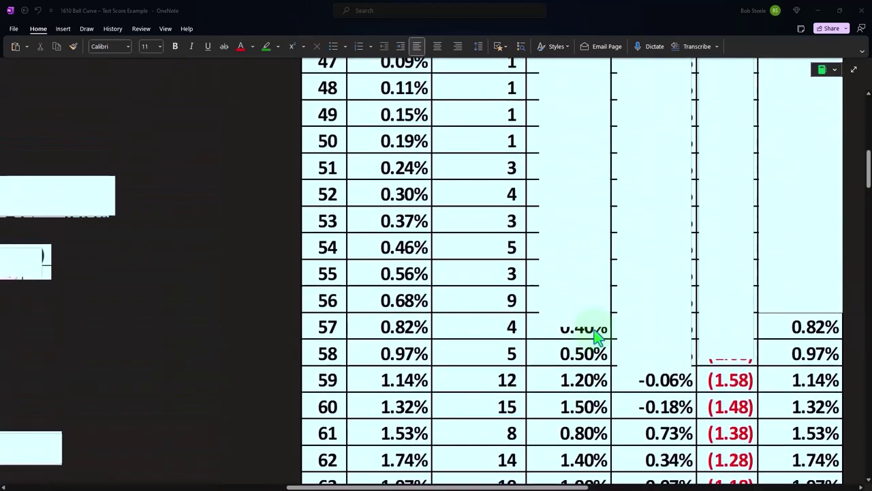
{"action": "left_click", "coordinate": [583, 258]}
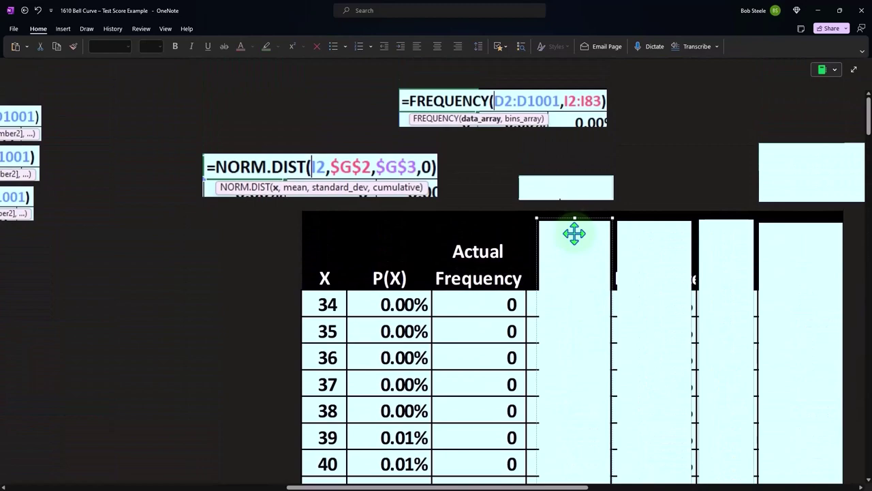
{"action": "scroll", "coordinate": [597, 273], "scroll_direction": "down", "scroll_amount": 7}
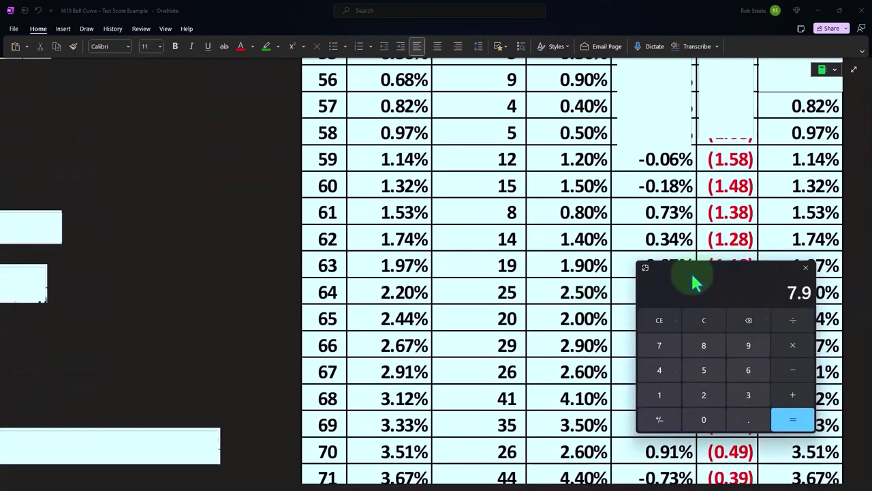
{"action": "left_click_drag", "start_coordinate": [691, 282], "coordinate": [542, 273]}
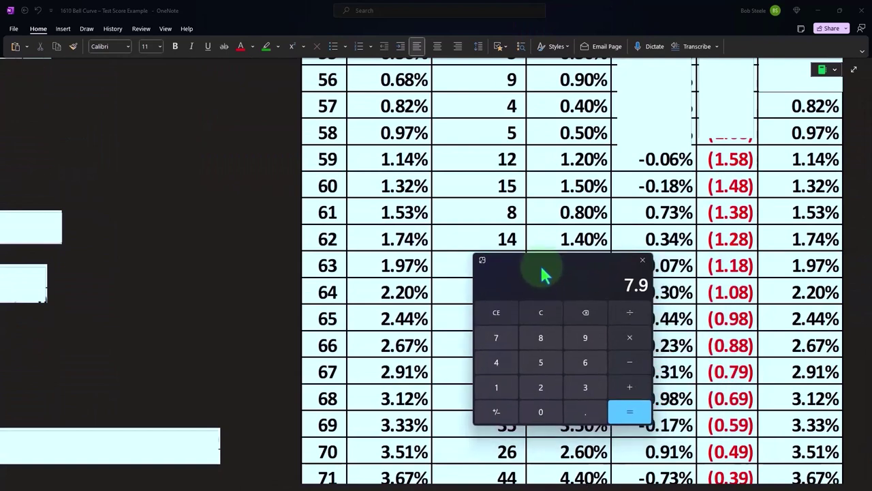
{"action": "left_click", "coordinate": [543, 313]}
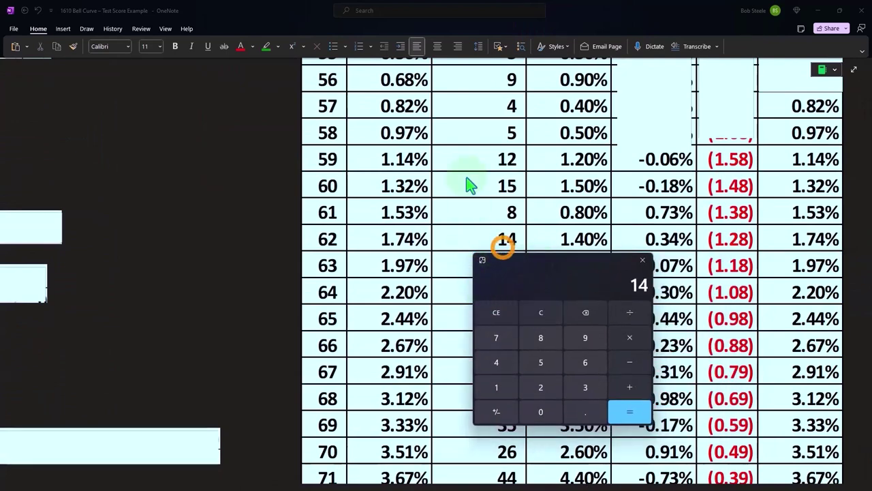
{"action": "key", "text": "BackSpace"}
{"action": "type", "text": "000"}
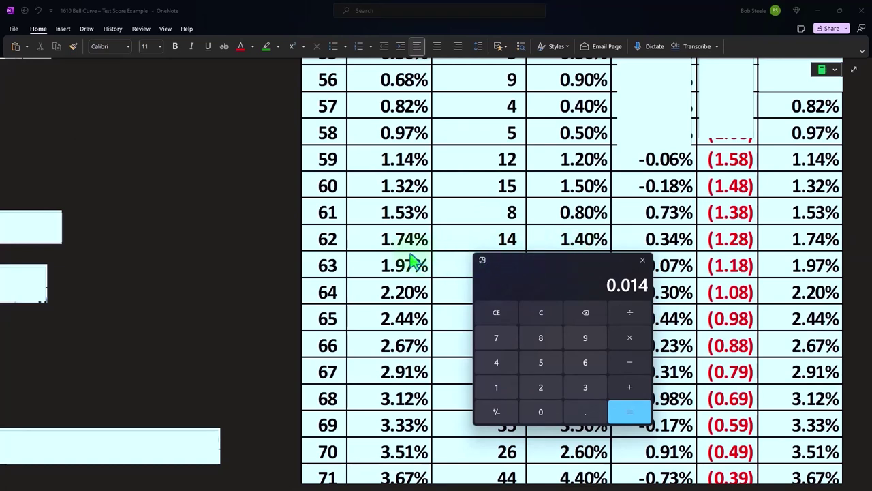
Clear the result and move the calculator off-screen, exposing the # Total and Difference columns.
{"action": "left_click_drag", "start_coordinate": [530, 266], "coordinate": [539, 294]}
{"action": "left_click", "coordinate": [541, 343]}
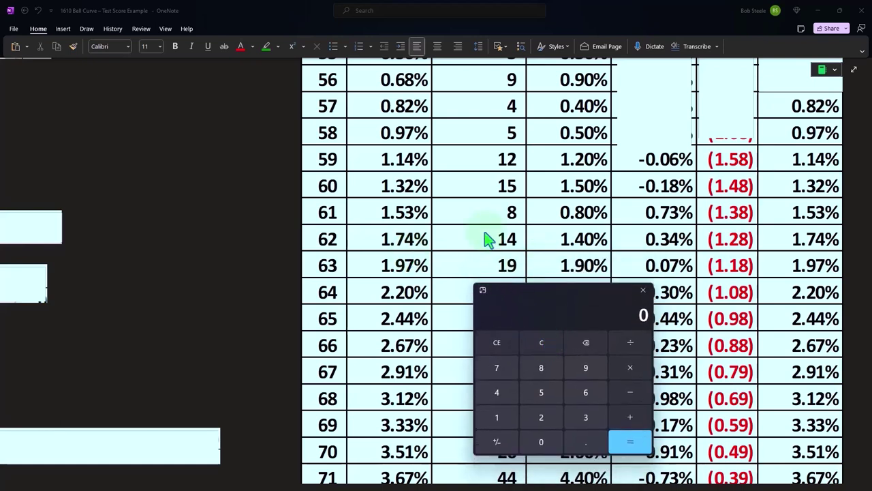
{"action": "type", "text": "1900"}
{"action": "left_click", "coordinate": [409, 278]}
{"action": "left_click_drag", "start_coordinate": [522, 296], "coordinate": [871, 276]}
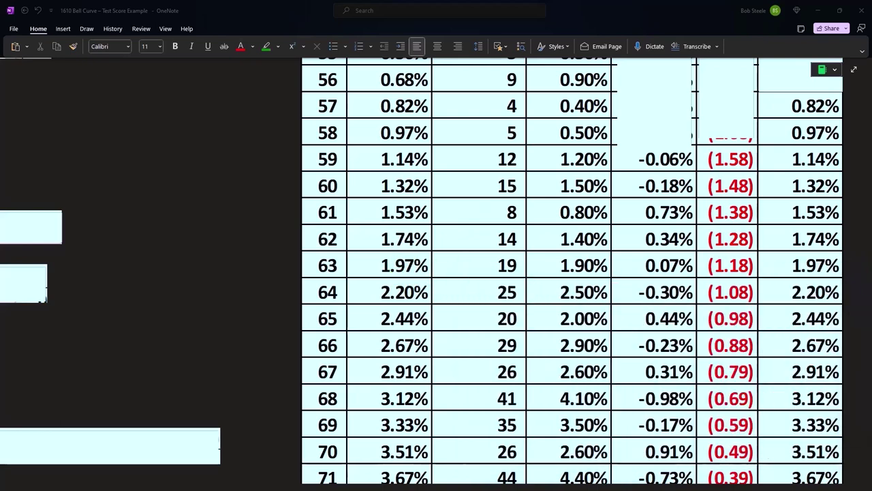
{"action": "scroll", "coordinate": [729, 327], "scroll_direction": "up", "scroll_amount": 10}
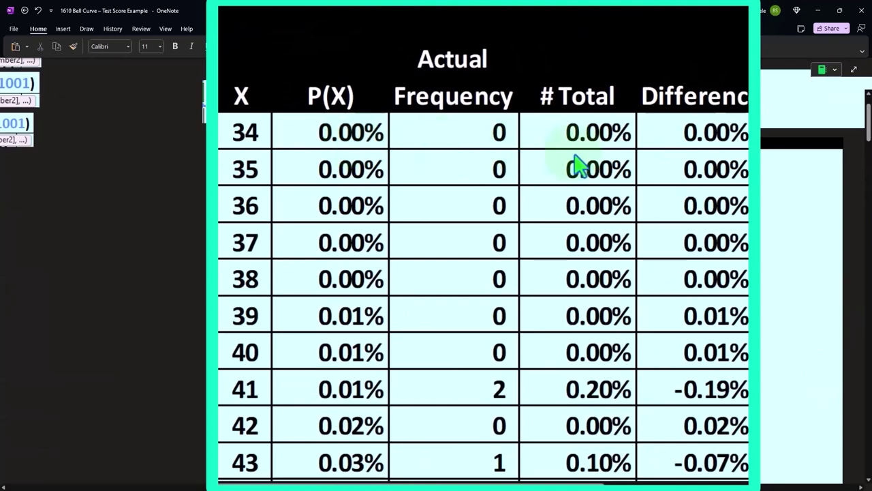
Reveal the =K2/$K$85 # Total formula and the z column reading (4.06) for score 34.
{"action": "scroll", "coordinate": [658, 194], "scroll_direction": "down", "scroll_amount": 10}
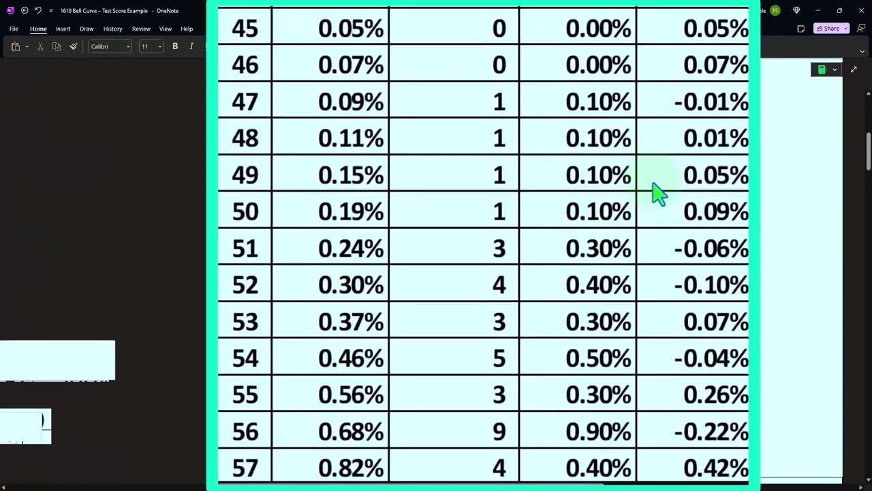
{"action": "scroll", "coordinate": [657, 194], "scroll_direction": "down", "scroll_amount": 15}
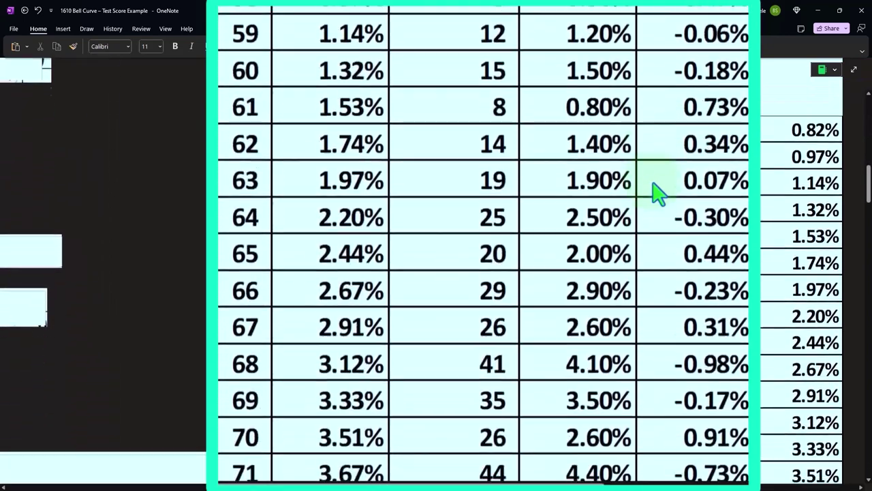
{"action": "scroll", "coordinate": [658, 194], "scroll_direction": "down", "scroll_amount": 17}
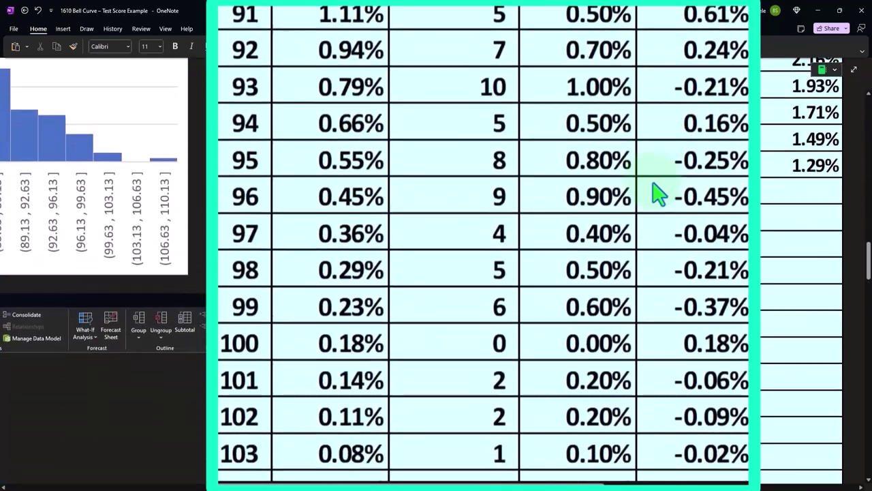
{"action": "scroll", "coordinate": [657, 194], "scroll_direction": "down", "scroll_amount": 6}
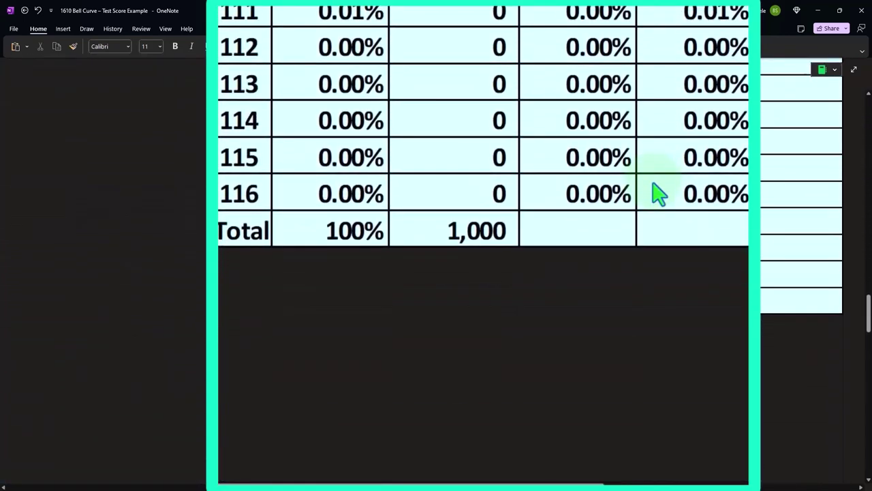
{"action": "scroll", "coordinate": [658, 195], "scroll_direction": "up", "scroll_amount": 20}
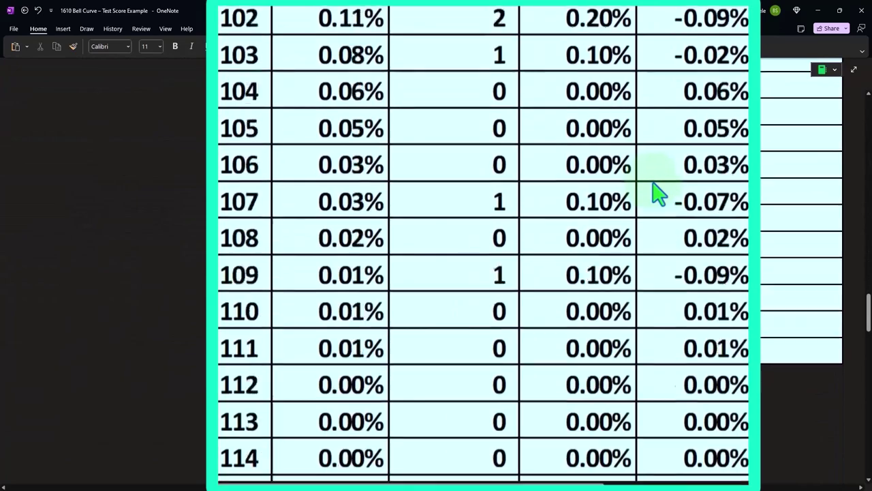
{"action": "scroll", "coordinate": [657, 194], "scroll_direction": "up", "scroll_amount": 15}
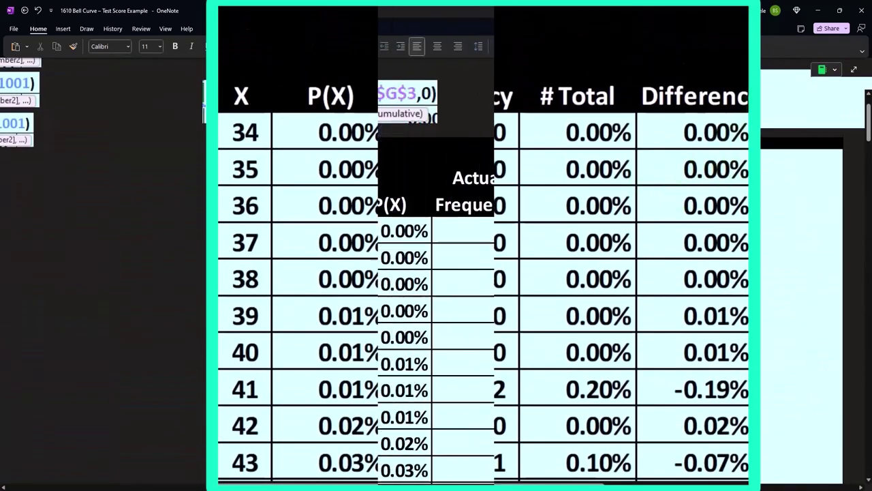
{"action": "left_click", "coordinate": [578, 122]}
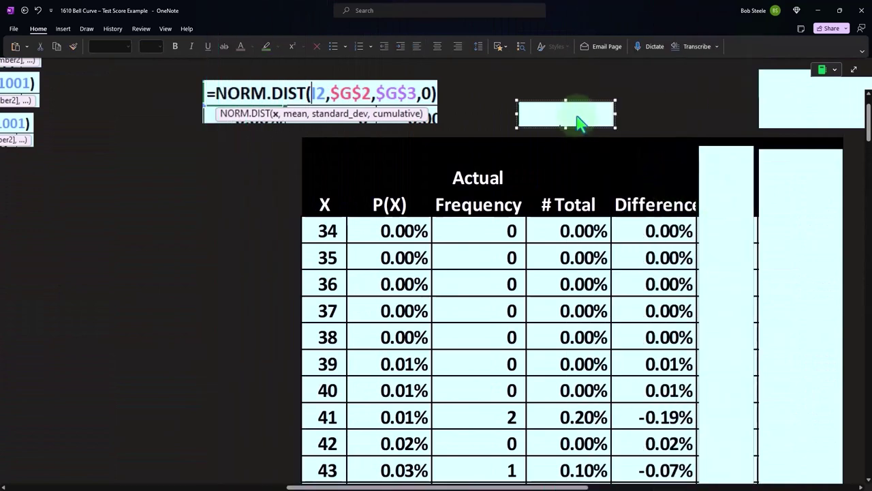
{"action": "scroll", "coordinate": [609, 171], "scroll_direction": "up", "scroll_amount": 2}
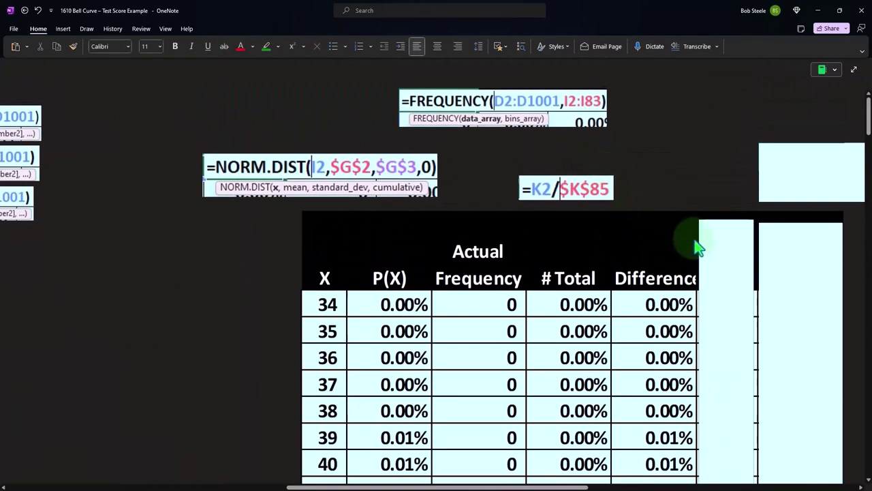
{"action": "left_click", "coordinate": [716, 232]}
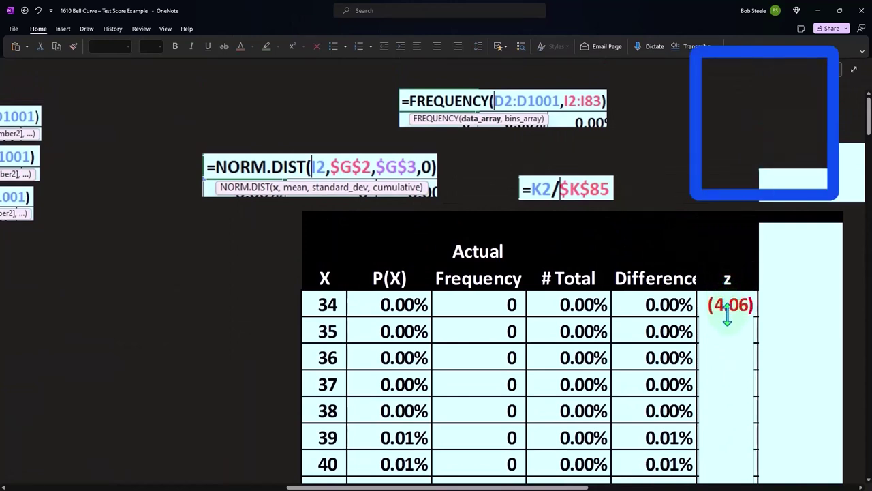
{"action": "key", "text": "XF86Calculator"}
{"action": "left_click_drag", "start_coordinate": [800, 309], "coordinate": [189, 260]}
{"action": "scroll", "coordinate": [225, 286], "scroll_direction": "down", "scroll_amount": 3}
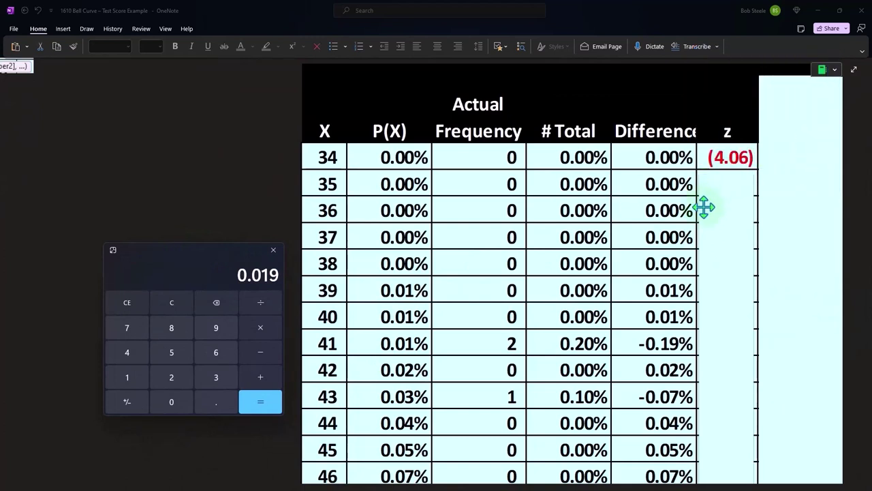
{"action": "left_click", "coordinate": [538, 423]}
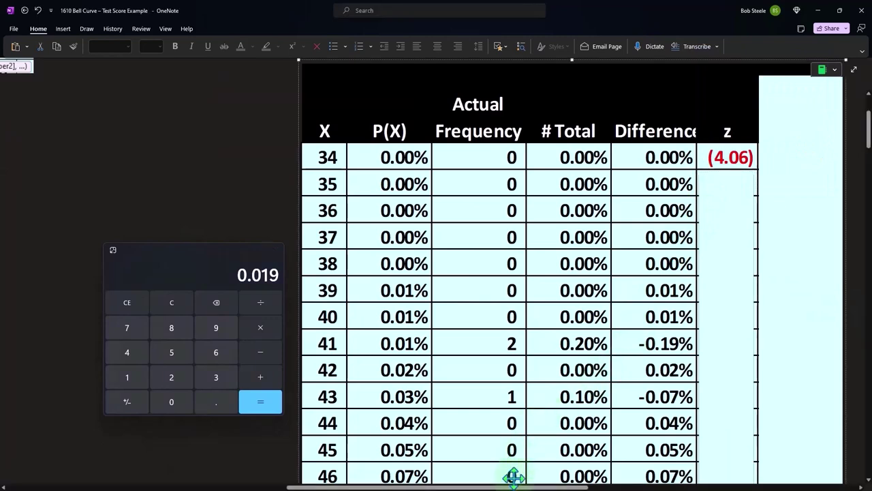
{"action": "left_click_drag", "start_coordinate": [516, 486], "coordinate": [292, 486]}
{"action": "scroll", "coordinate": [430, 325], "scroll_direction": "up", "scroll_amount": 2}
{"action": "scroll", "coordinate": [430, 325], "scroll_direction": "up", "scroll_amount": 2}
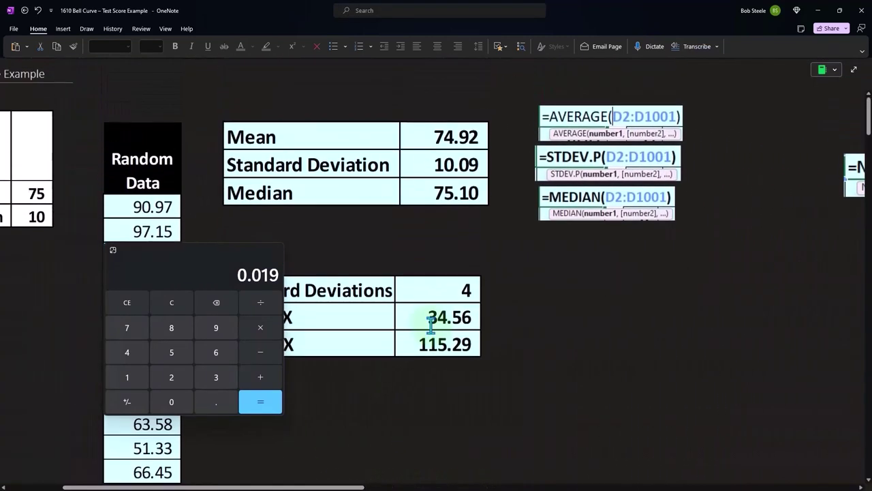
{"action": "left_click_drag", "start_coordinate": [162, 250], "coordinate": [609, 251]}
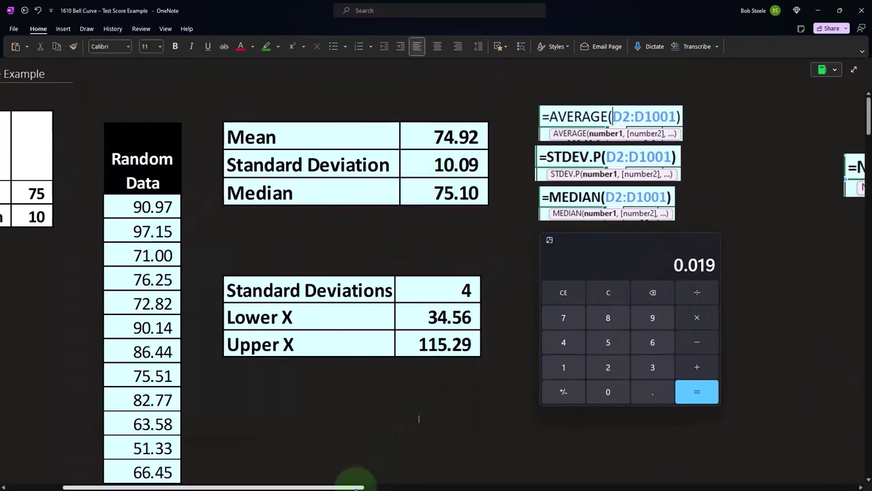
{"action": "left_click_drag", "start_coordinate": [351, 485], "coordinate": [822, 486]}
{"action": "scroll", "coordinate": [447, 318], "scroll_direction": "down", "scroll_amount": 3}
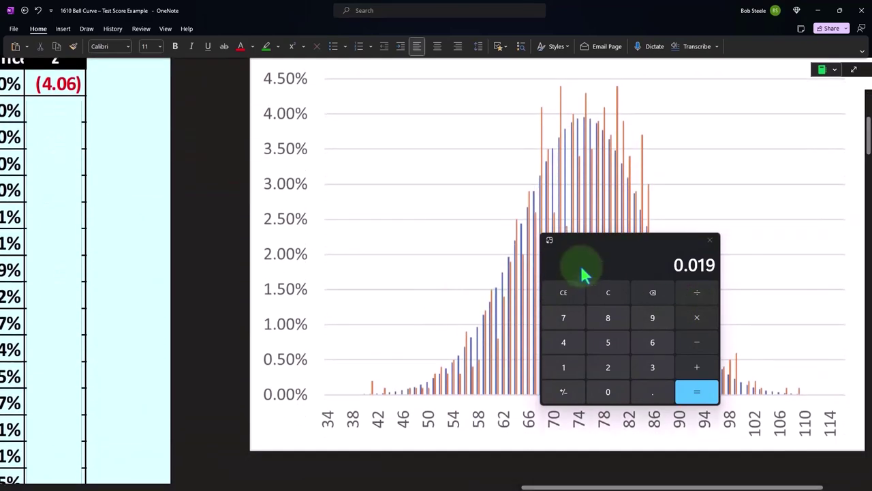
{"action": "left_click_drag", "start_coordinate": [640, 250], "coordinate": [665, 251]}
{"action": "left_click", "coordinate": [734, 240]}
{"action": "scroll", "coordinate": [541, 306], "scroll_direction": "down", "scroll_amount": 6}
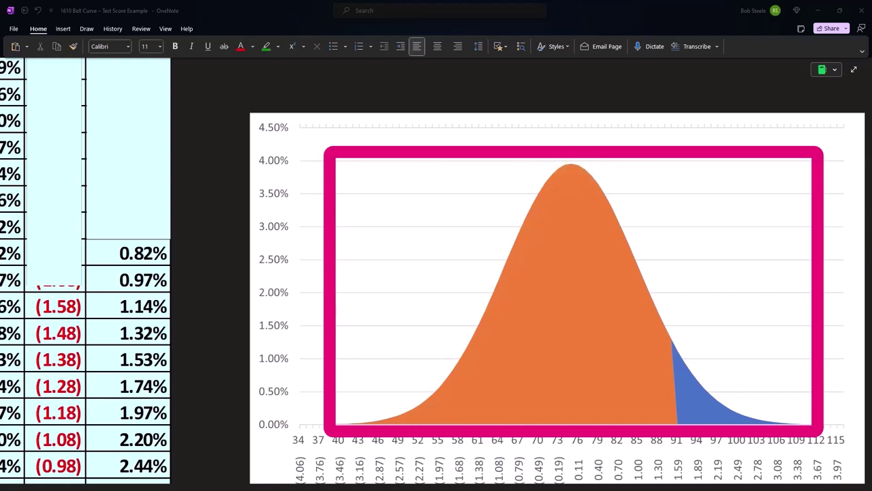
{"action": "left_click_drag", "start_coordinate": [811, 212], "coordinate": [305, 213]}
{"action": "scroll", "coordinate": [191, 249], "scroll_direction": "up", "scroll_amount": 3}
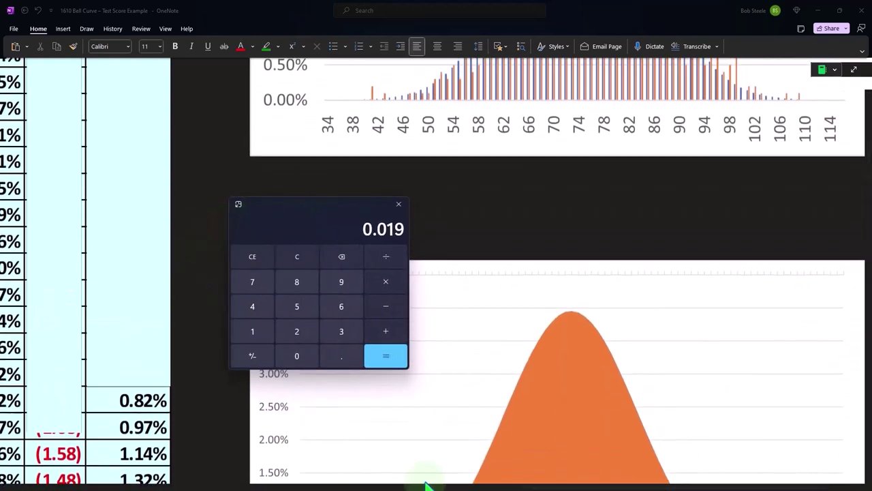
{"action": "left_click", "coordinate": [543, 462]}
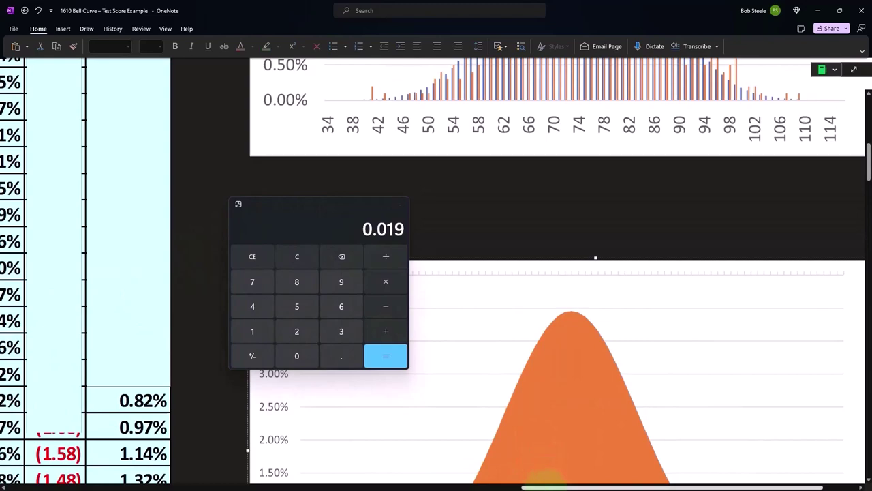
{"action": "scroll", "coordinate": [107, 292], "scroll_direction": "left", "scroll_amount": 5}
{"action": "scroll", "coordinate": [102, 291], "scroll_direction": "up", "scroll_amount": 2}
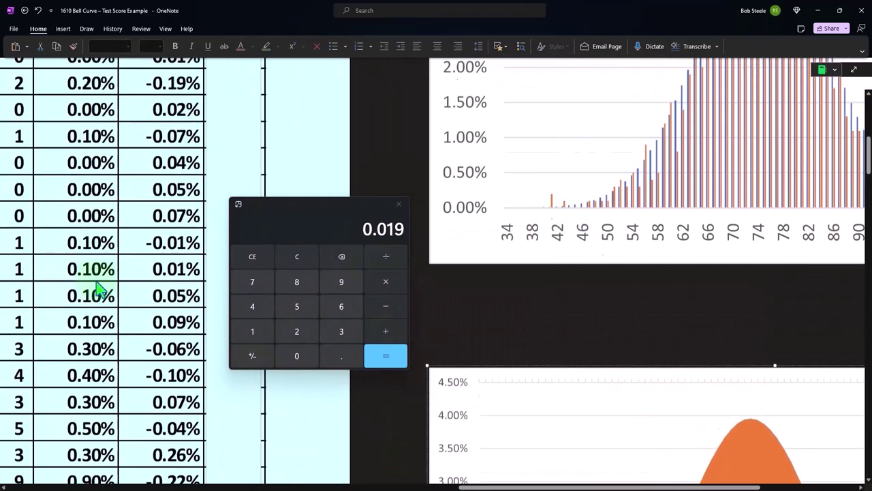
{"action": "scroll", "coordinate": [100, 289], "scroll_direction": "up", "scroll_amount": 4}
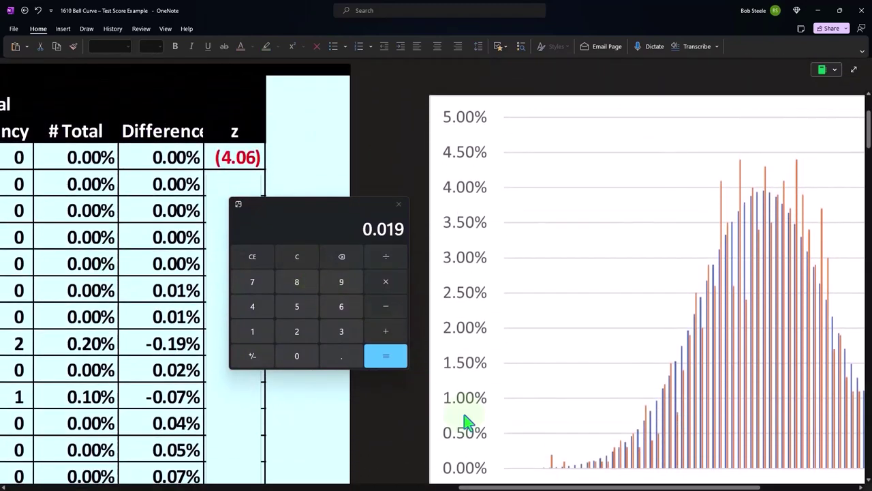
{"action": "scroll", "coordinate": [504, 486], "scroll_direction": "left", "scroll_amount": 7}
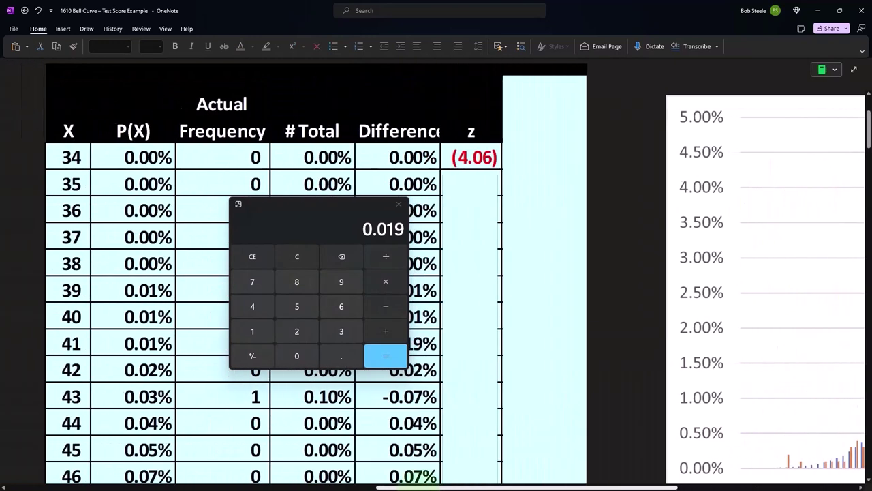
Move the calculator clear of the table and compute 34 − 74.92 = −40.92.
{"action": "left_click_drag", "start_coordinate": [303, 213], "coordinate": [616, 140]}
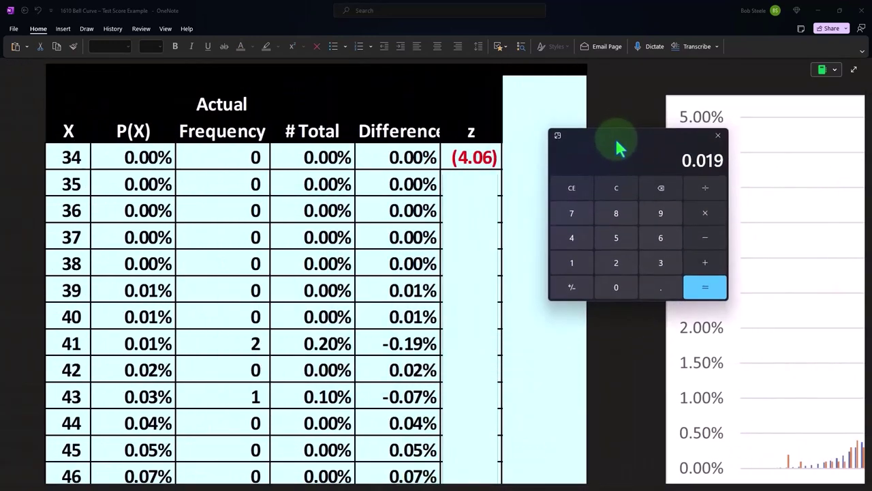
{"action": "left_click_drag", "start_coordinate": [38, 141], "coordinate": [274, 178]}
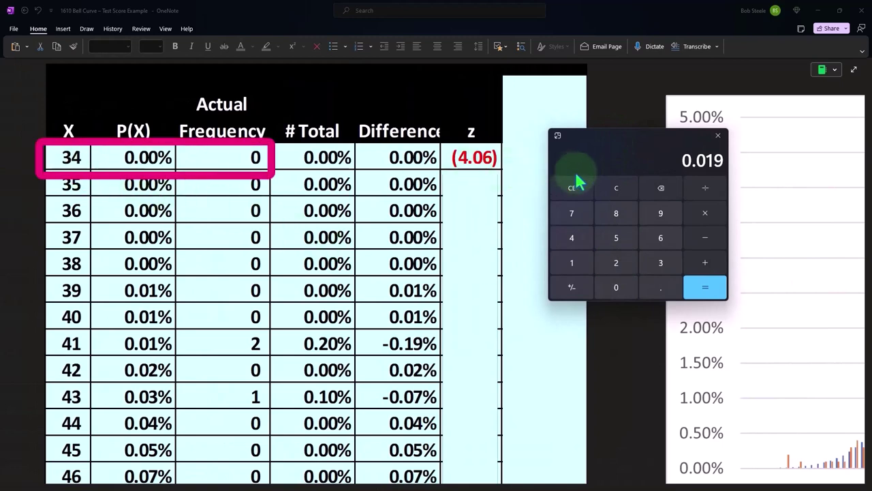
{"action": "type", "text": "4"}
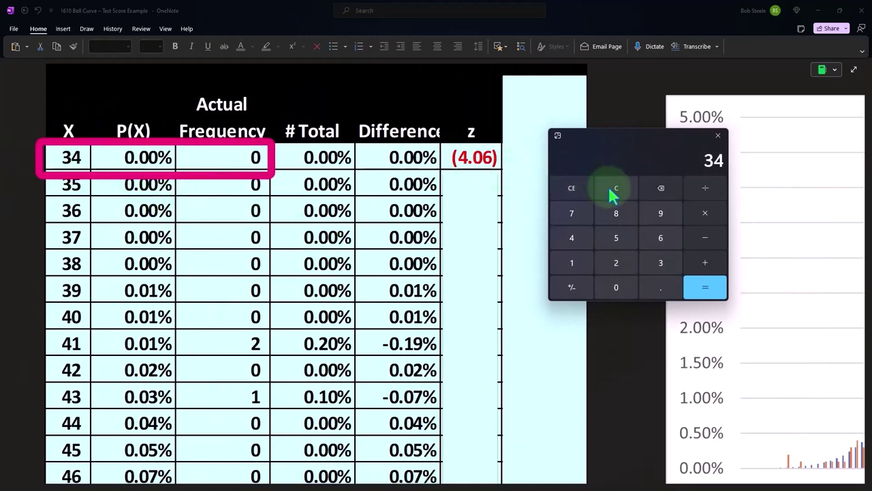
{"action": "left_click_drag", "start_coordinate": [675, 487], "coordinate": [511, 486]}
{"action": "scroll", "coordinate": [366, 347], "scroll_direction": "up", "scroll_amount": 3}
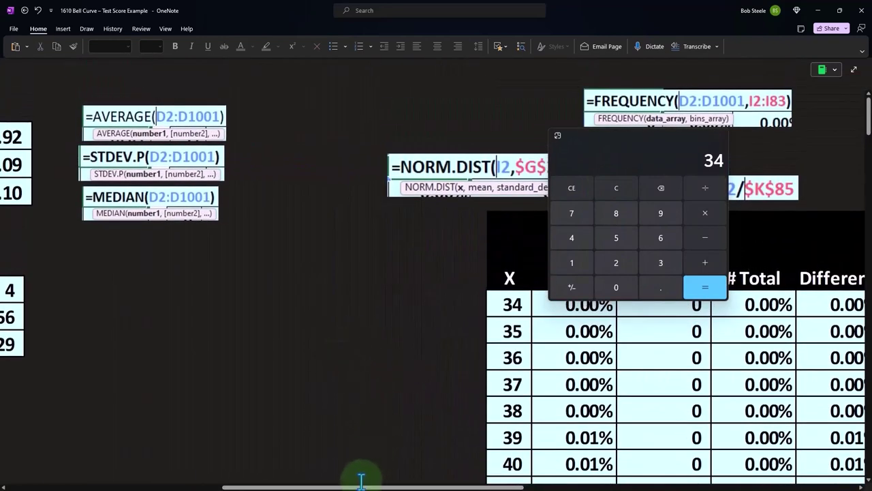
{"action": "left_click_drag", "start_coordinate": [359, 486], "coordinate": [332, 486]}
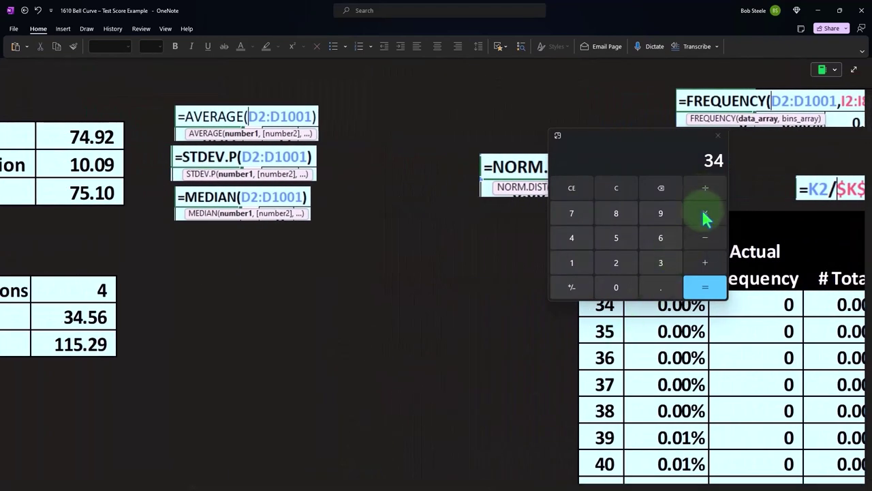
{"action": "left_click", "coordinate": [703, 247]}
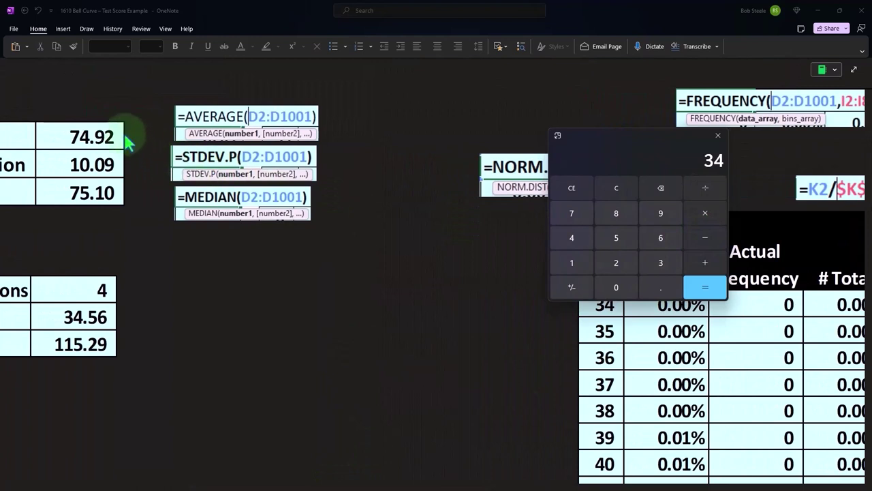
{"action": "type", "text": "74.92"}
{"action": "key", "text": "Return"}
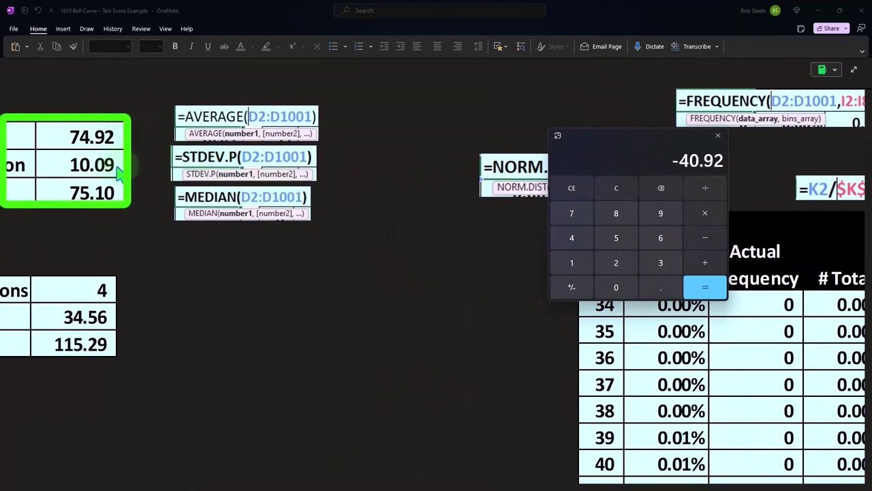
Divide −40.92 by 10.09 to get the z-score −4.0555.
{"action": "left_click_drag", "start_coordinate": [354, 487], "coordinate": [290, 484]}
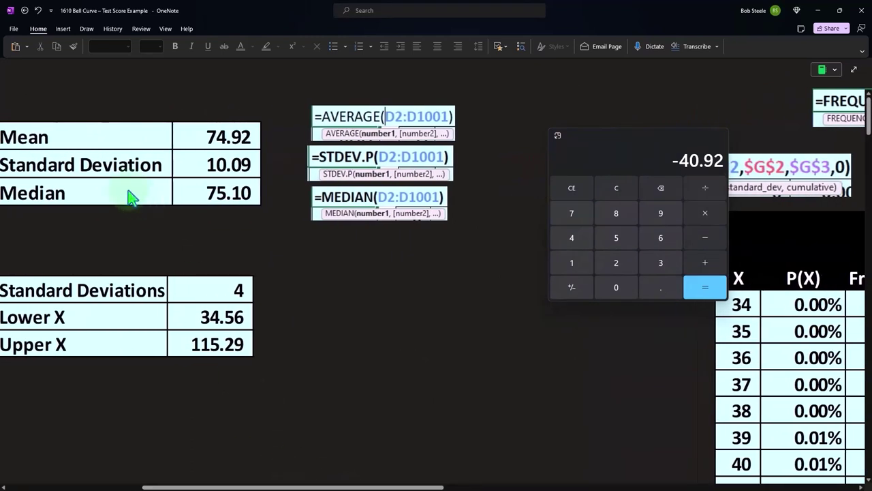
{"action": "left_click", "coordinate": [706, 194]}
{"action": "type", "text": "10.09"}
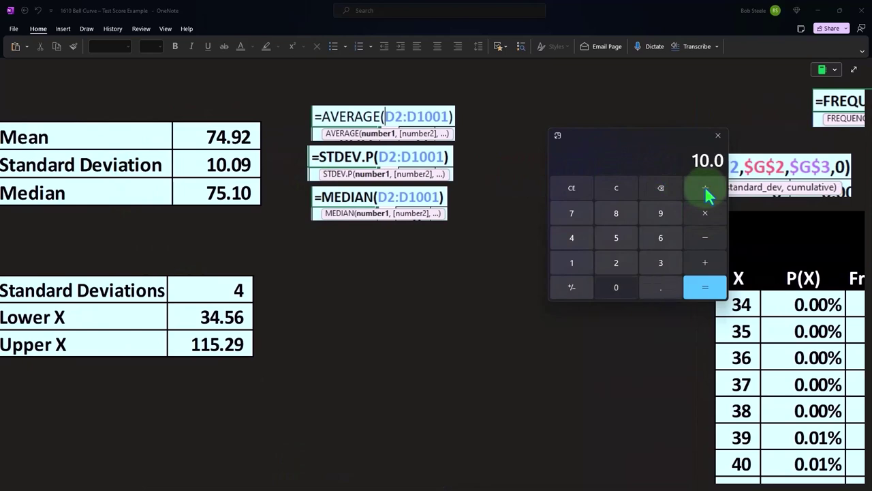
{"action": "key", "text": "Return"}
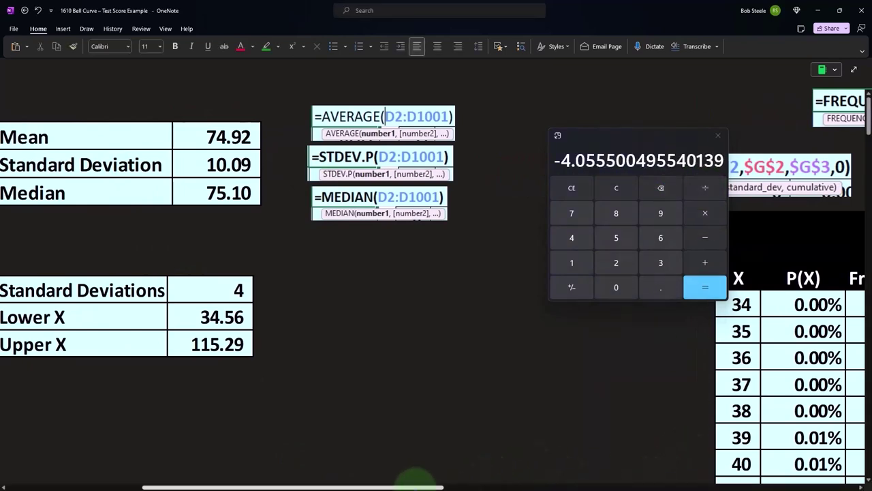
{"action": "left_click_drag", "start_coordinate": [411, 485], "coordinate": [653, 486]}
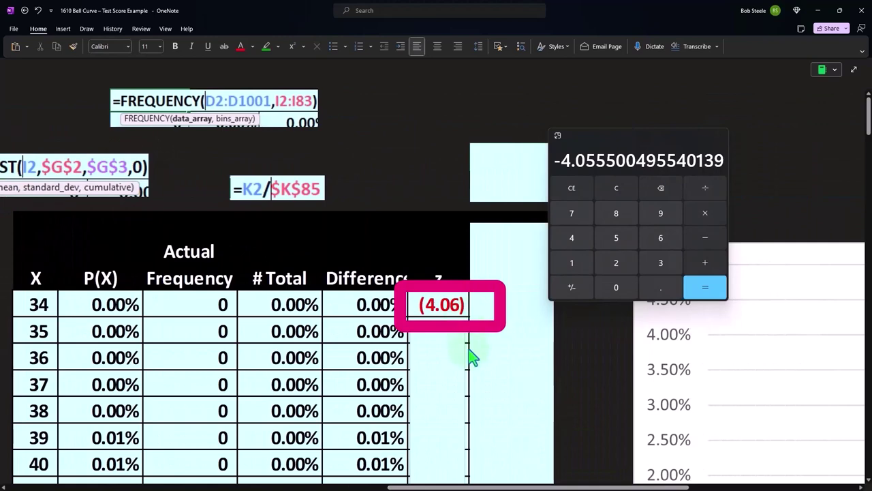
Stretch the z column picture down the table, showing z-scores from (4.06) at 34 to 0.70 at 82.
{"action": "left_click", "coordinate": [440, 344]}
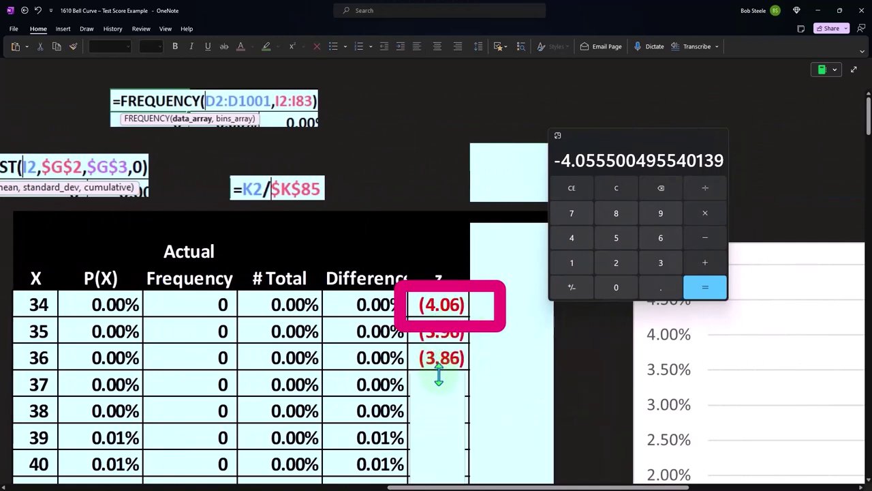
{"action": "left_click_drag", "start_coordinate": [439, 374], "coordinate": [439, 401]}
{"action": "scroll", "coordinate": [438, 341], "scroll_direction": "down", "scroll_amount": 1}
{"action": "left_click_drag", "start_coordinate": [439, 315], "coordinate": [445, 401]}
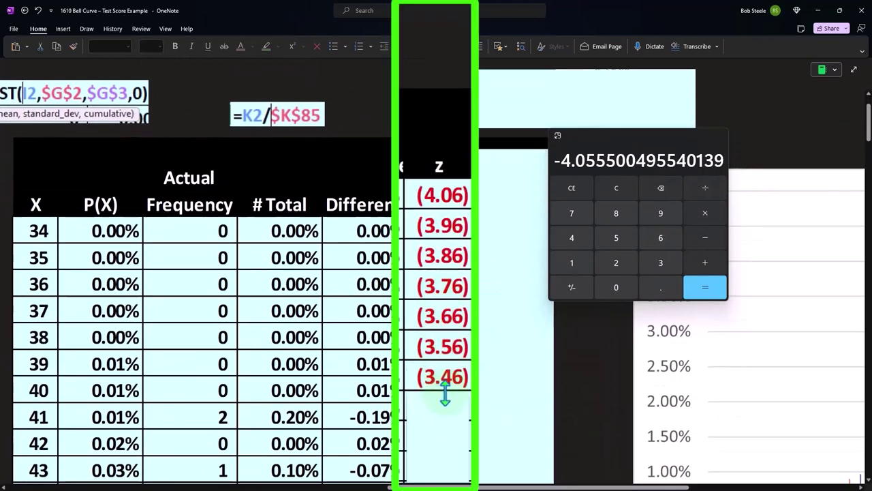
{"action": "scroll", "coordinate": [444, 362], "scroll_direction": "down", "scroll_amount": 3}
{"action": "left_click_drag", "start_coordinate": [440, 147], "coordinate": [438, 302]}
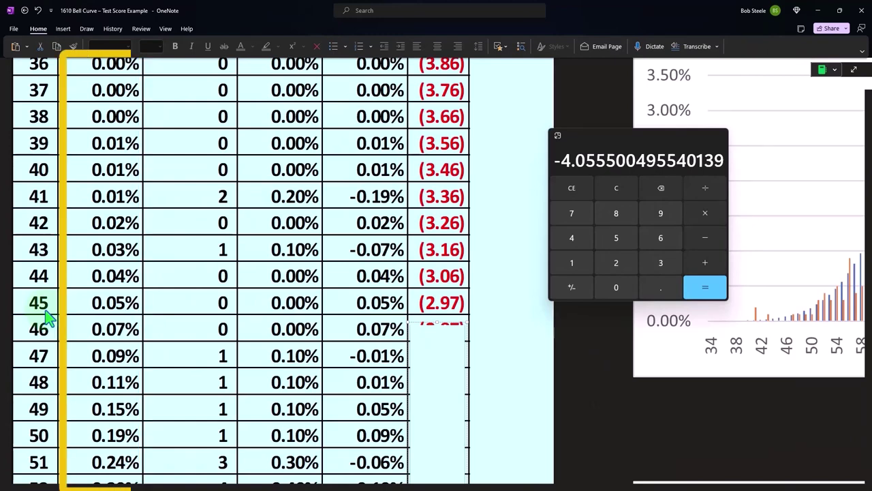
{"action": "scroll", "coordinate": [445, 341], "scroll_direction": "down", "scroll_amount": 1}
{"action": "scroll", "coordinate": [445, 340], "scroll_direction": "down", "scroll_amount": 3}
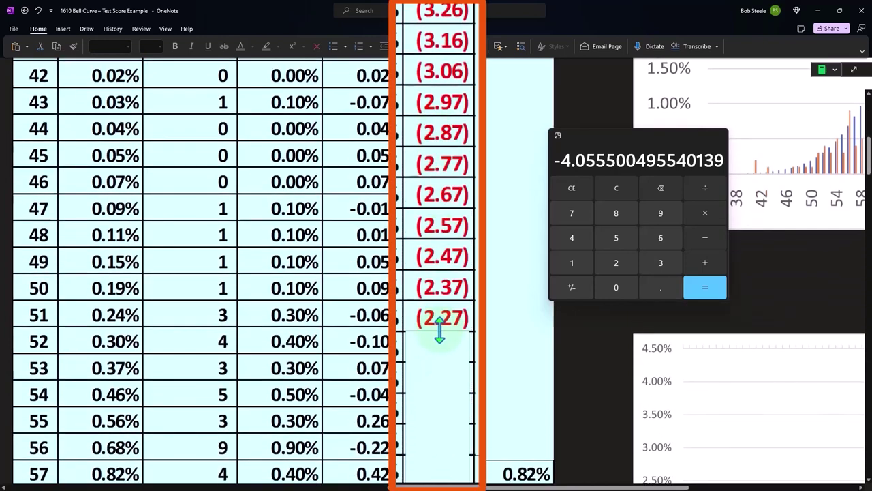
{"action": "scroll", "coordinate": [432, 282], "scroll_direction": "down", "scroll_amount": 5}
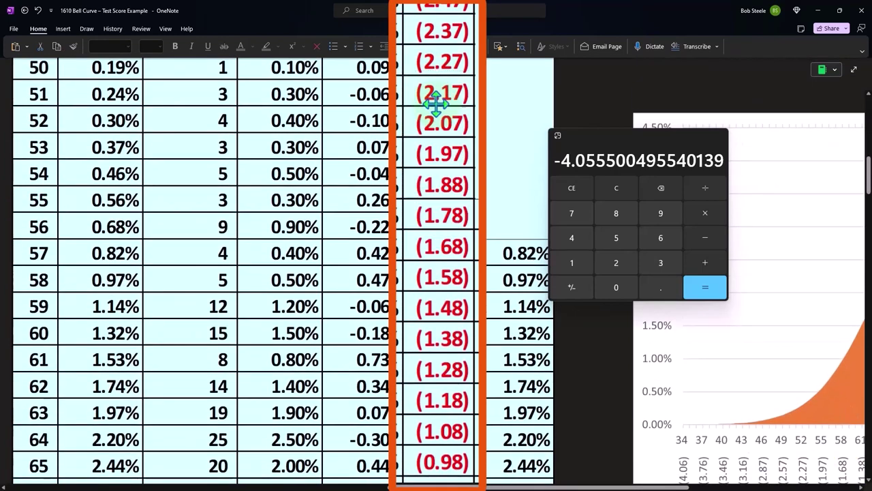
{"action": "scroll", "coordinate": [439, 102], "scroll_direction": "down", "scroll_amount": 7}
{"action": "scroll", "coordinate": [448, 175], "scroll_direction": "down", "scroll_amount": 3}
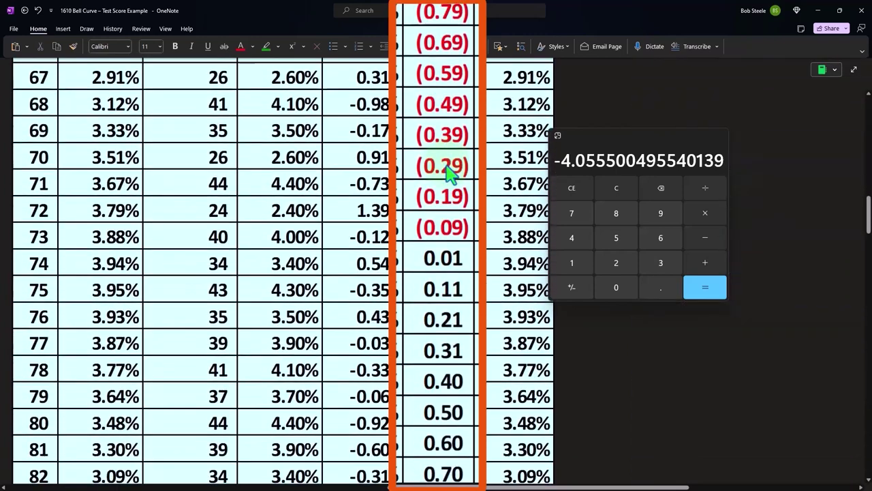